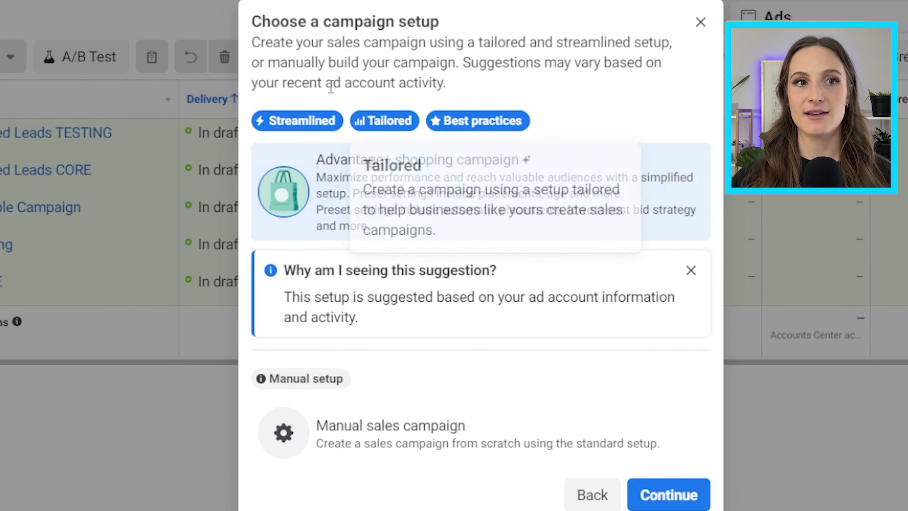
Dismiss the suggestion explanation and start a new campaign with the Sales objective, proceeding to the campaign setup choice
mouse_move(391, 120)
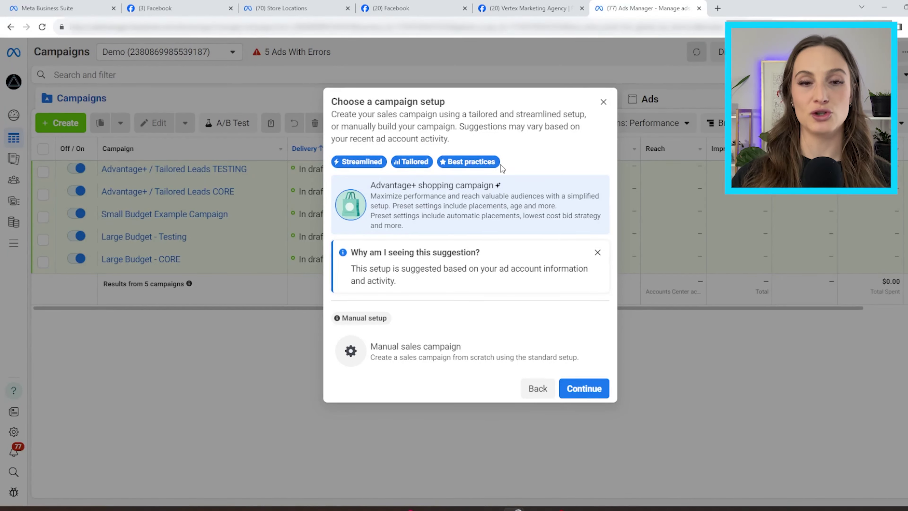
left_click(597, 252)
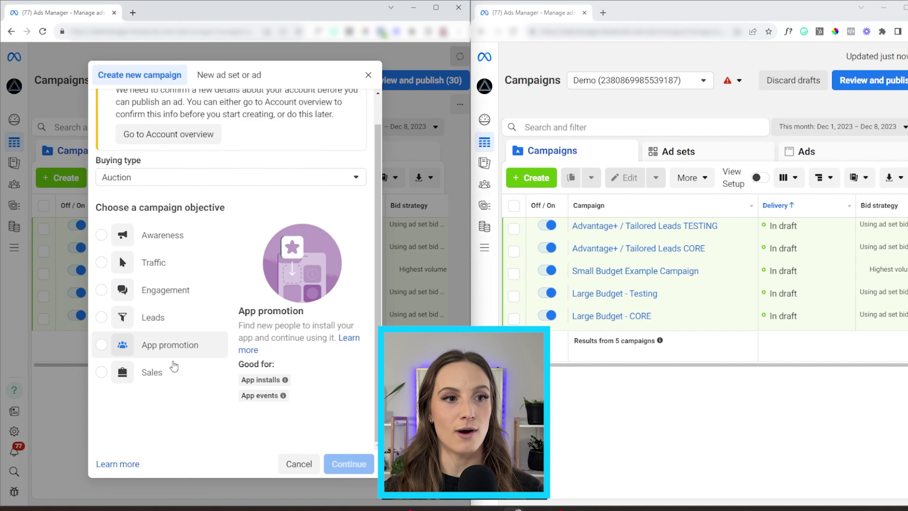
left_click(154, 350)
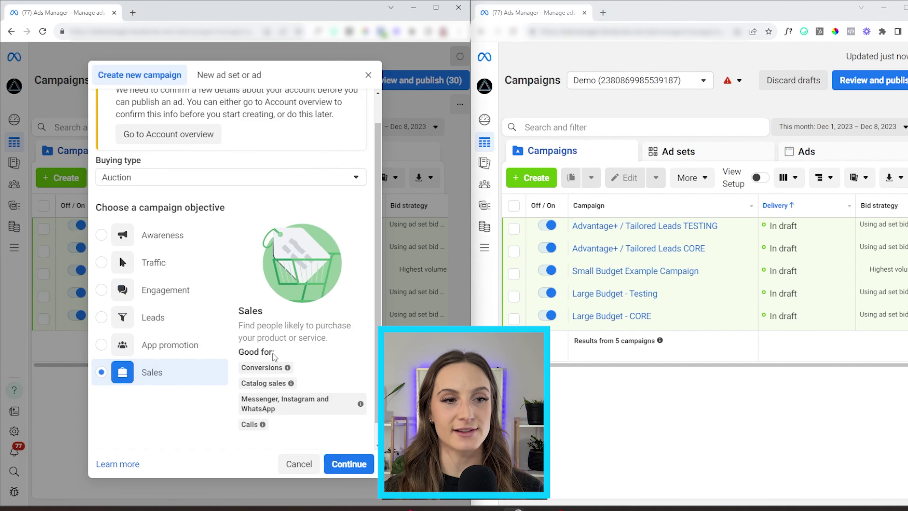
left_click(350, 464)
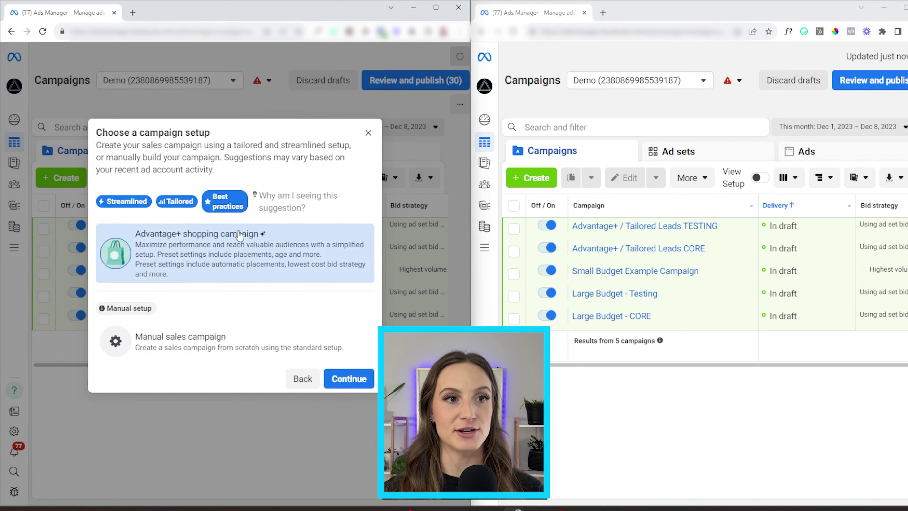
Start a second new campaign in the other browser window with the Sales objective
left_click(531, 178)
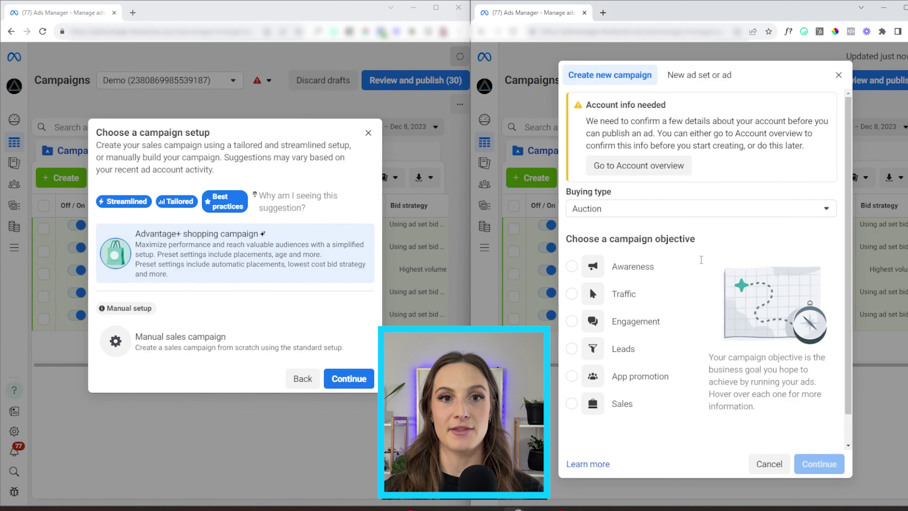
scroll(814, 466, "down", 1)
left_click(571, 371)
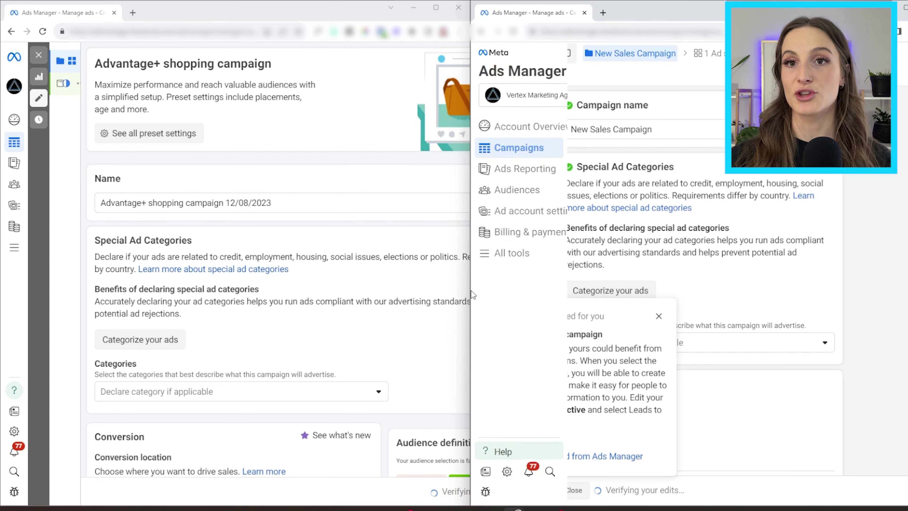
Compare the campaign, ad set and ad structure of the Advantage+ shopping campaign with that of New Sales Campaign
mouse_move(468, 293)
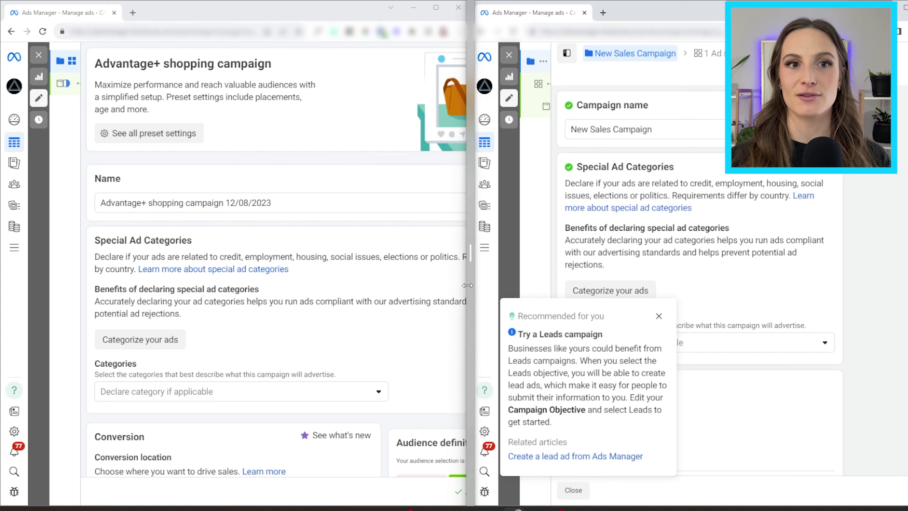
left_click_drag(468, 285, 511, 288)
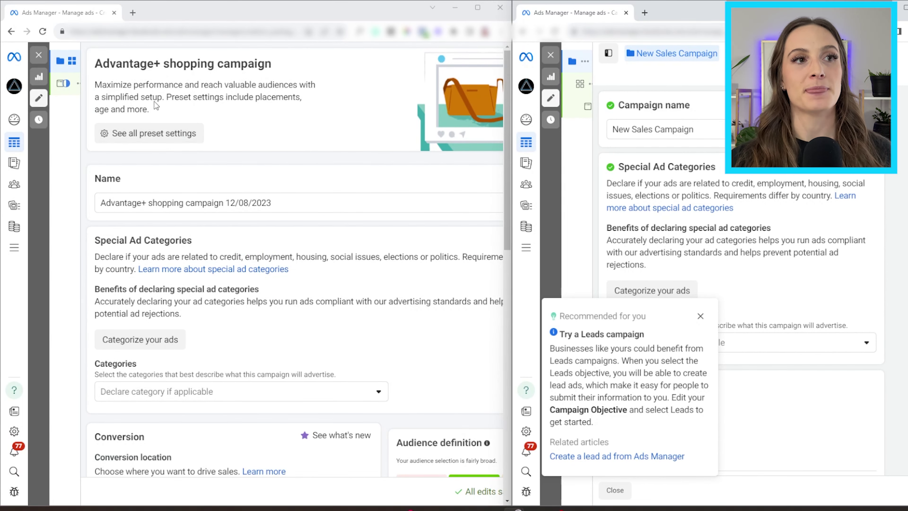
mouse_move(67, 78)
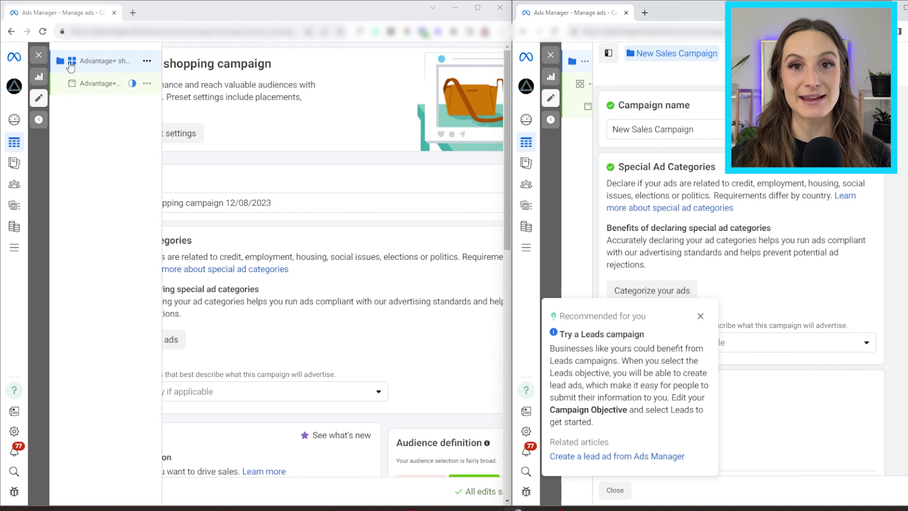
left_click_drag(511, 68, 466, 68)
mouse_move(530, 70)
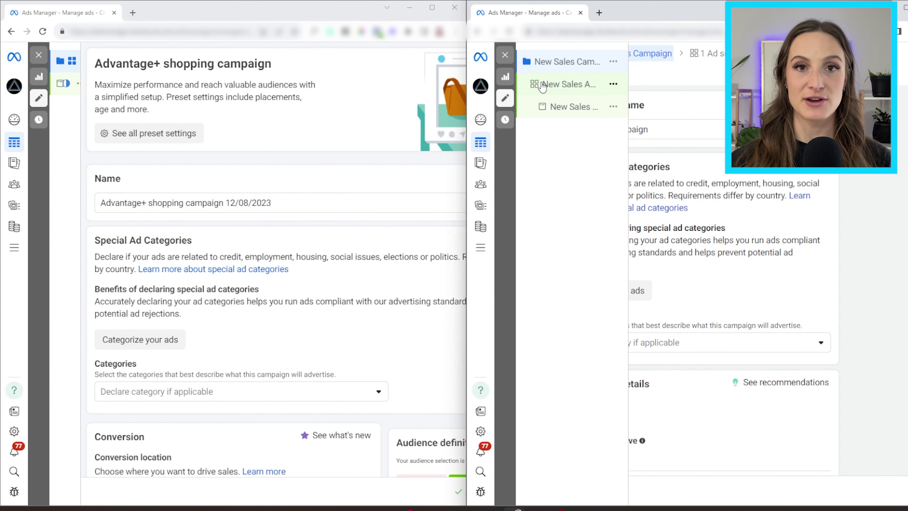
left_click(248, 118)
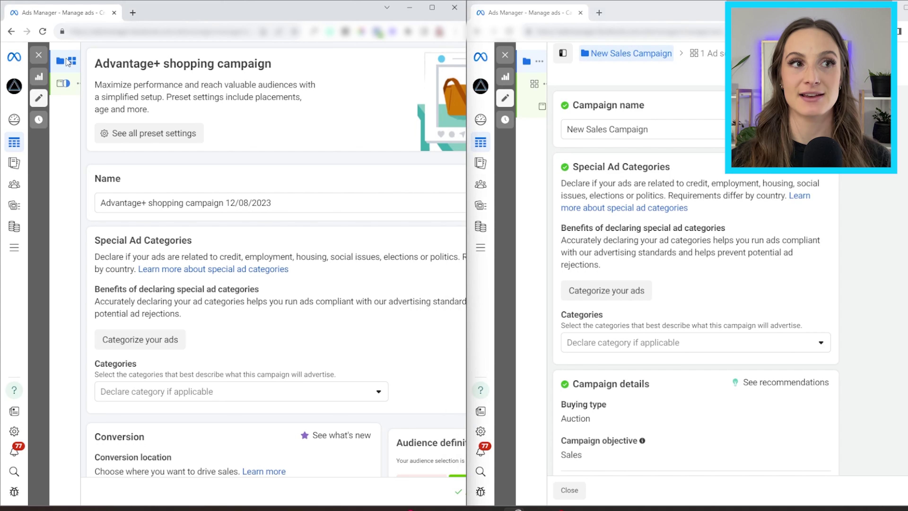
Close the Advantage+ shopping campaign editor and examine the campaign and its ad set in the tables
left_click(38, 56)
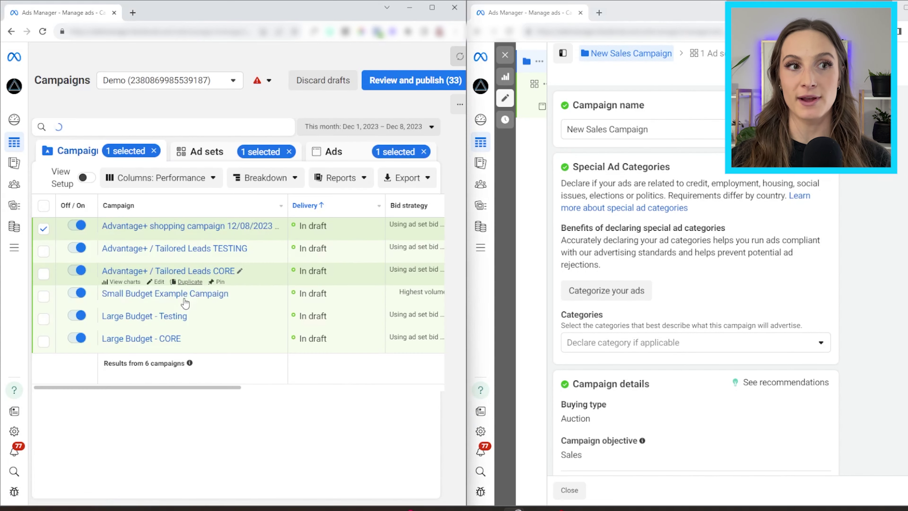
left_click(153, 226)
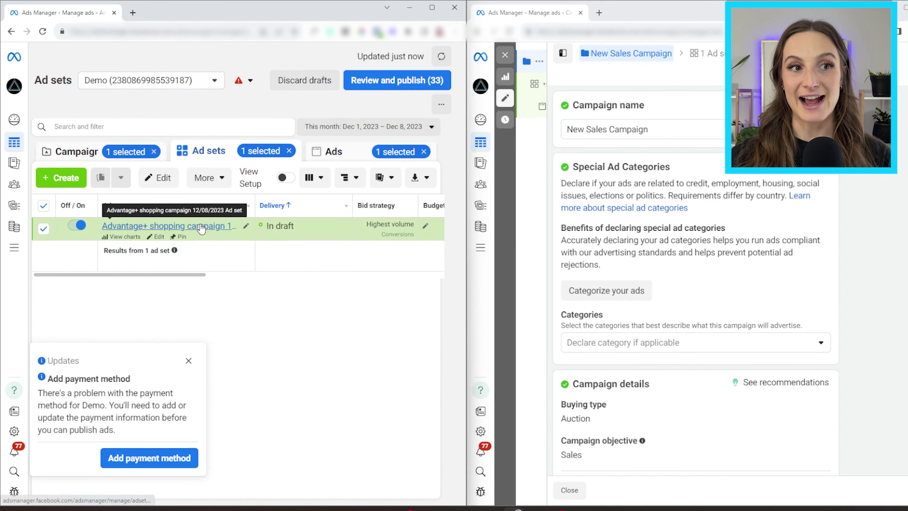
left_click_drag(258, 209, 344, 209)
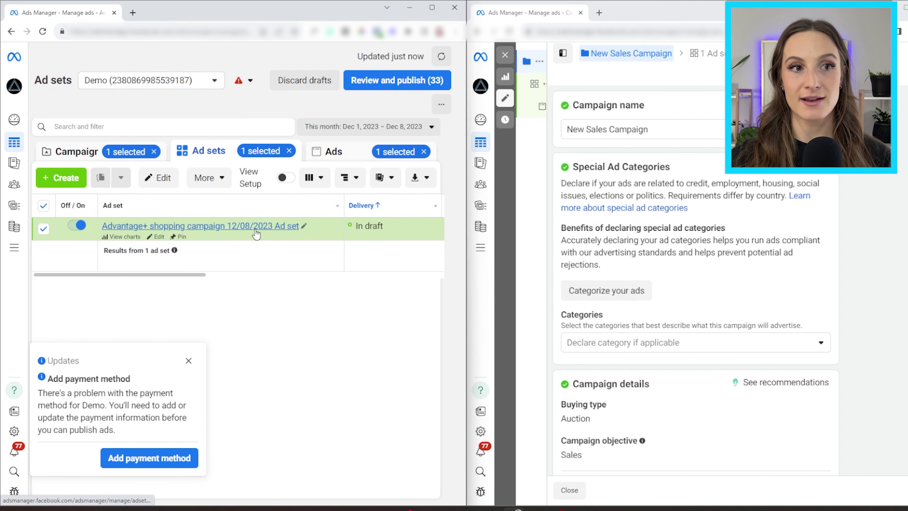
left_click(94, 152)
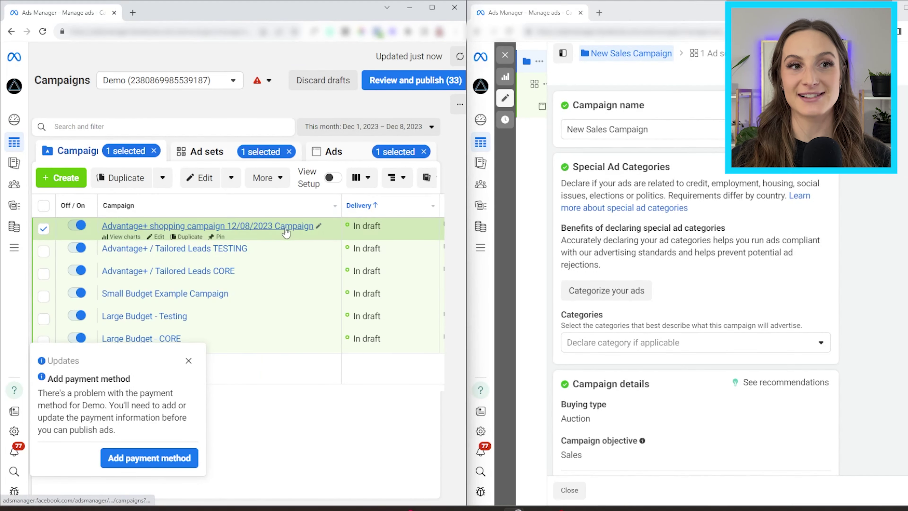
left_click(222, 154)
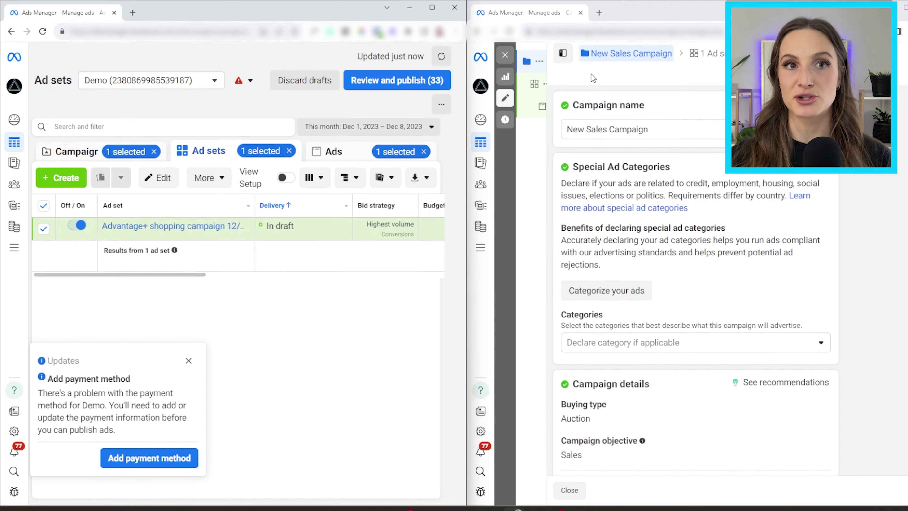
Close the New Sales Campaign editor and view the ad set inside that campaign
mouse_move(538, 90)
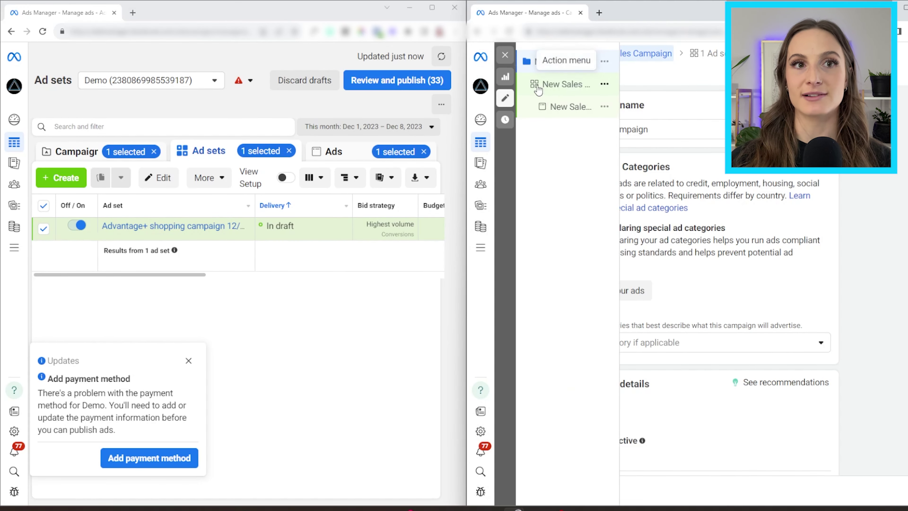
left_click(504, 55)
left_click(609, 228)
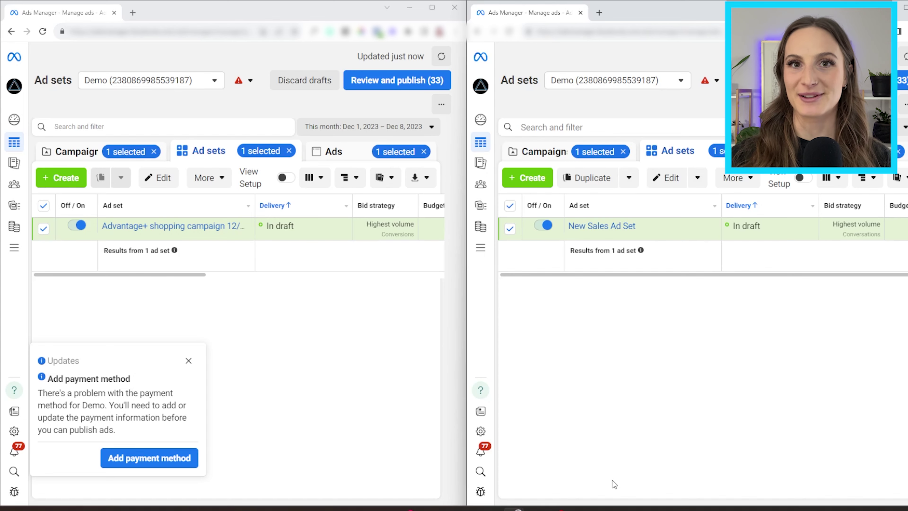
Reopen the Advantage+ shopping campaign and New Sales Campaign for editing side by side
mouse_move(186, 239)
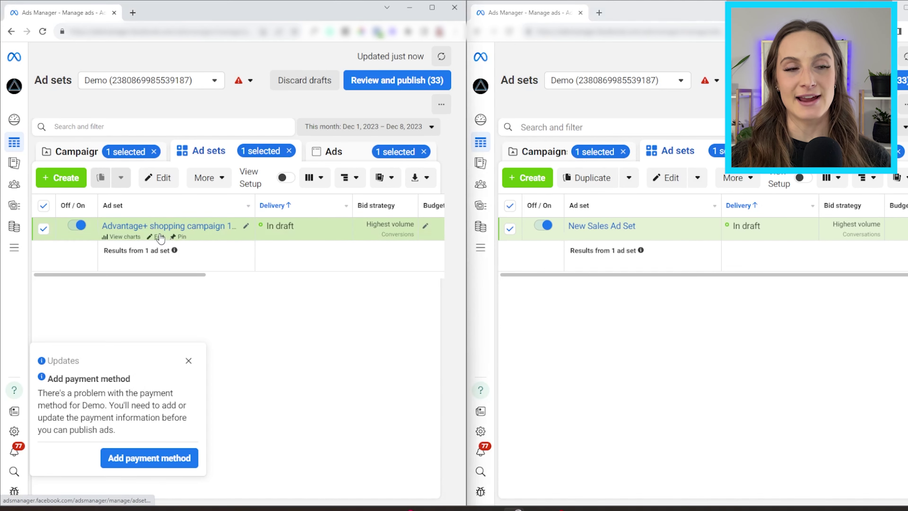
left_click(149, 237)
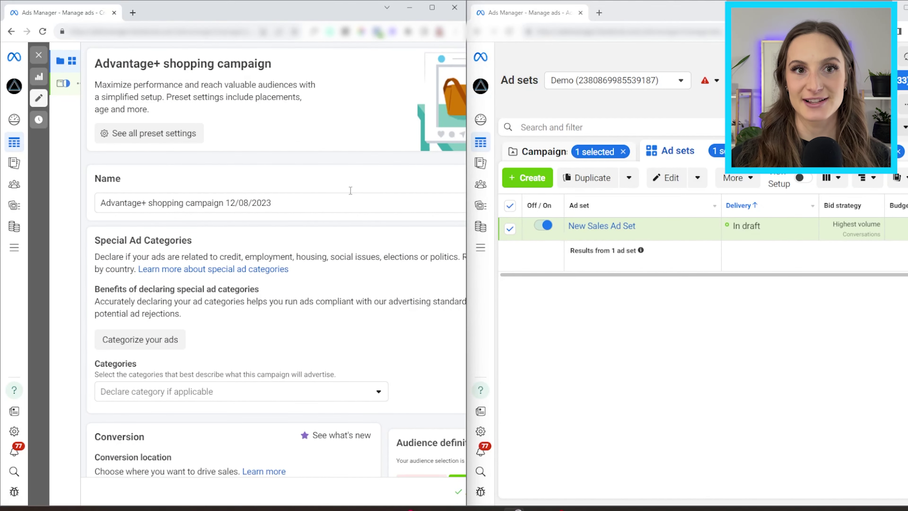
left_click(570, 162)
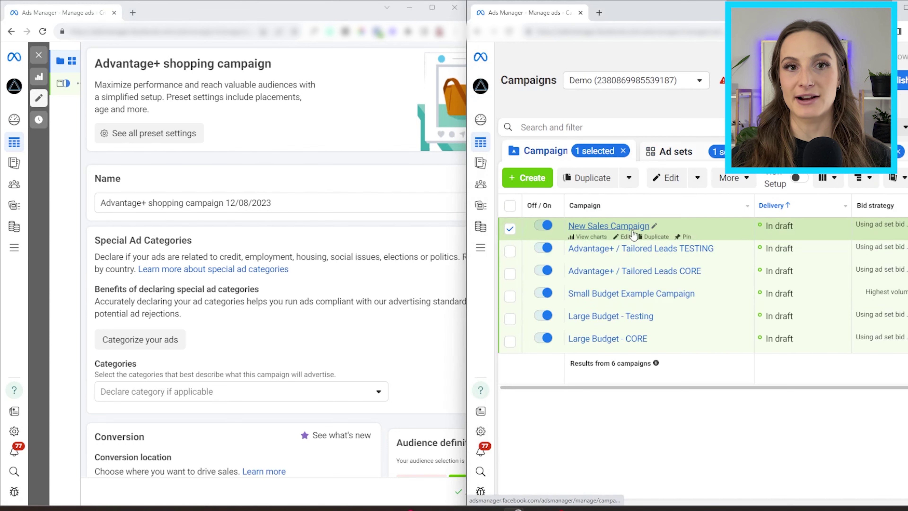
left_click(629, 237)
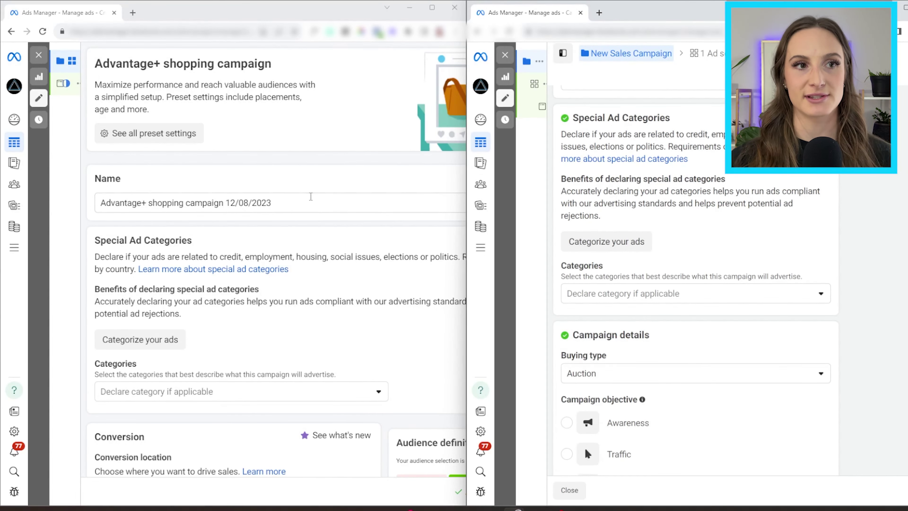
Compare the Advantage+ conversion settings with the New Sales Campaign's objective, catalog, A/B test and Advantage campaign budget settings
scroll(308, 199, "down", 4)
scroll(700, 178, "down", 1)
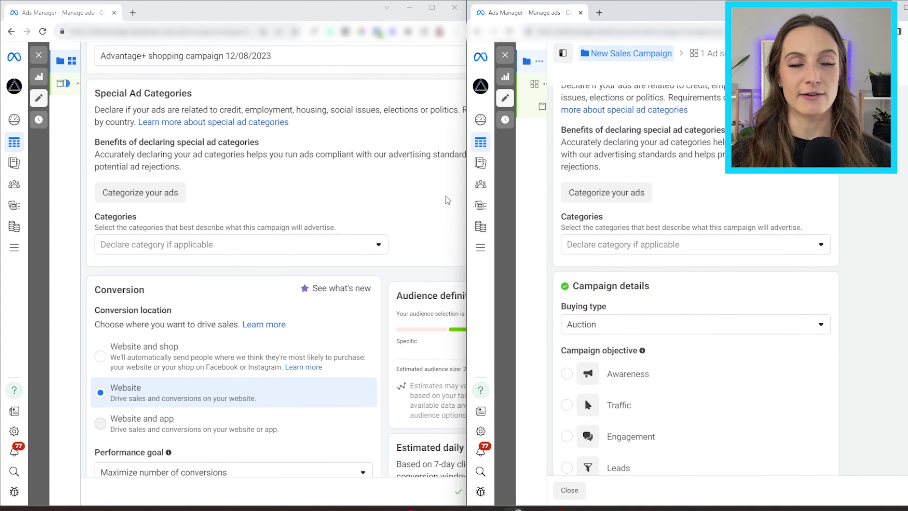
scroll(314, 192, "down", 1)
scroll(314, 193, "down", 1)
scroll(685, 176, "down", 4)
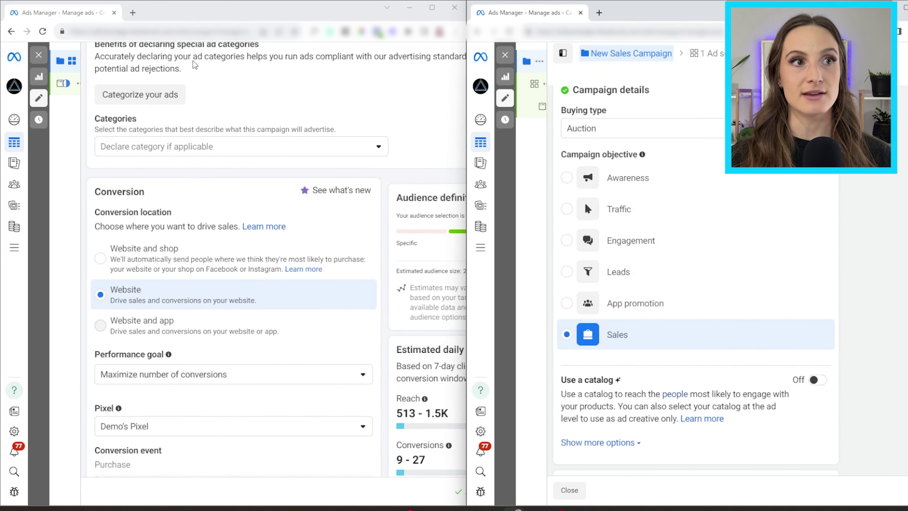
mouse_move(68, 61)
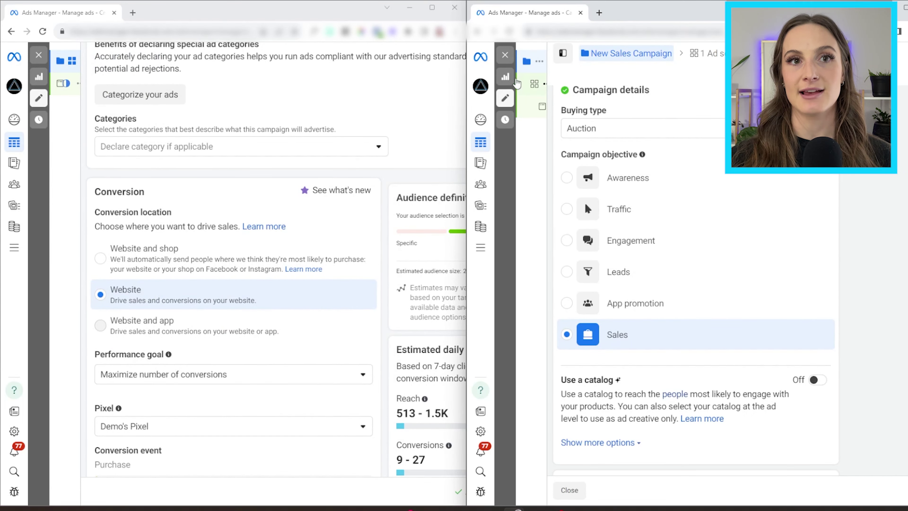
scroll(400, 171, "down", 3)
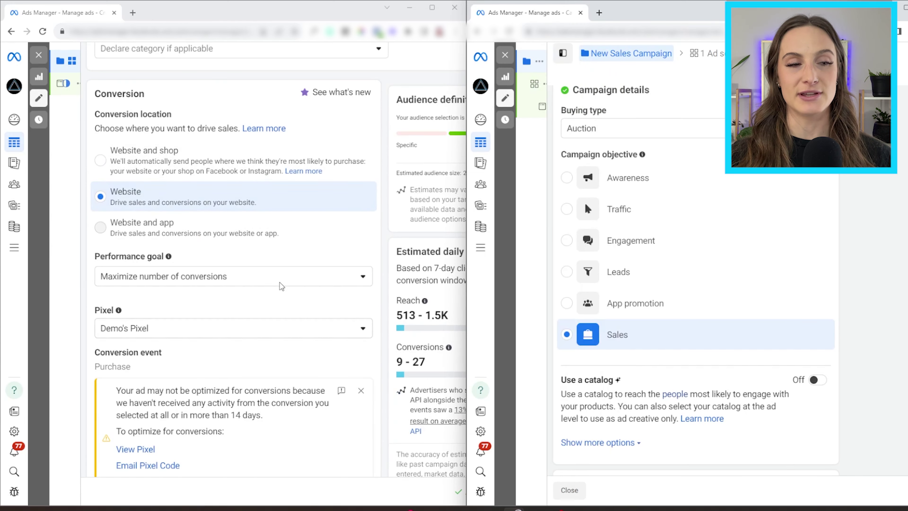
scroll(289, 285, "down", 4)
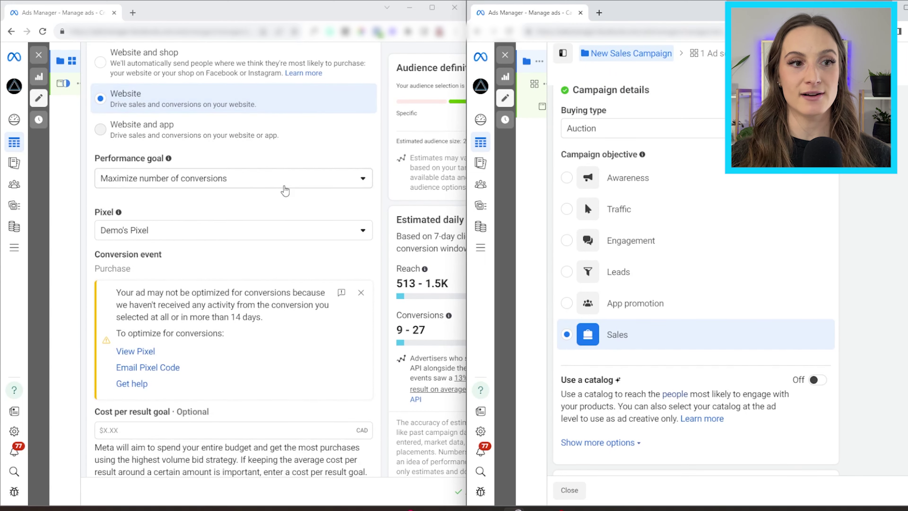
scroll(829, 247, "down", 3)
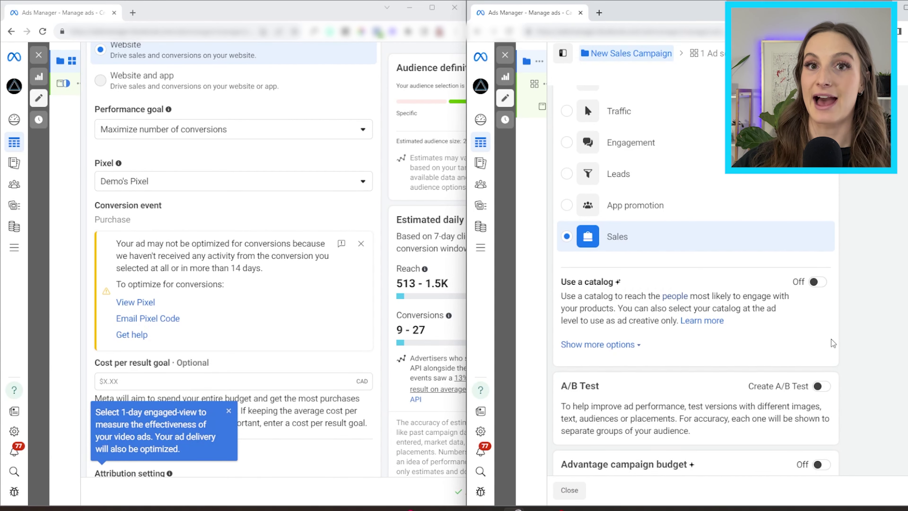
scroll(833, 344, "down", 2)
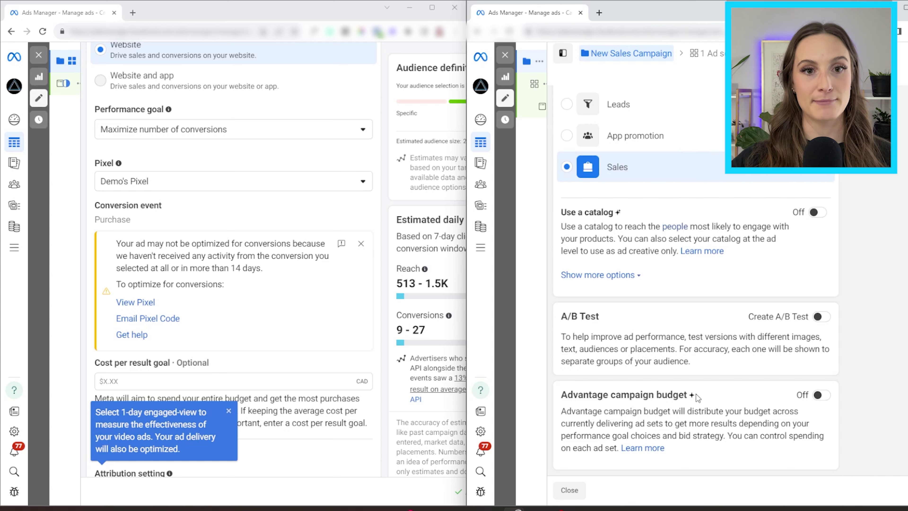
left_click_drag(696, 393, 580, 400)
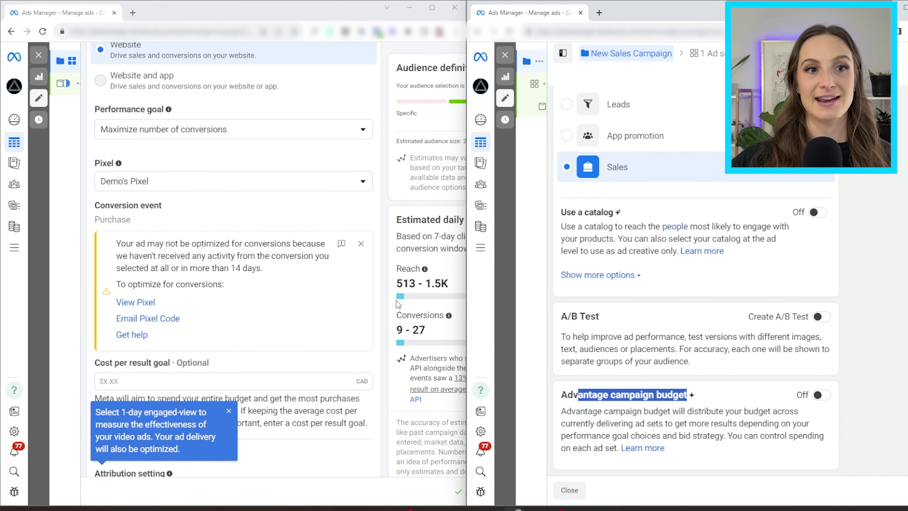
left_click(387, 282)
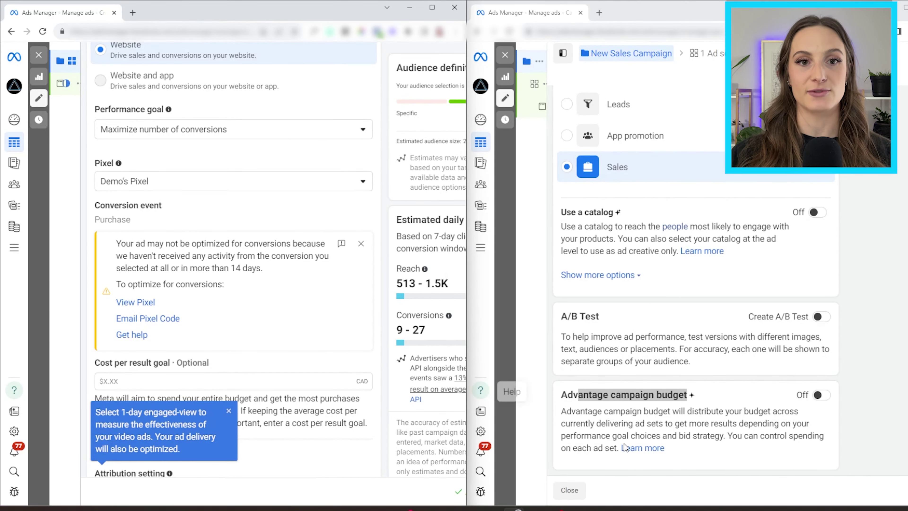
Try turning on Advantage campaign budget for New Sales Campaign to view its budget options, and switch it back off
left_click(818, 394)
left_click(820, 395)
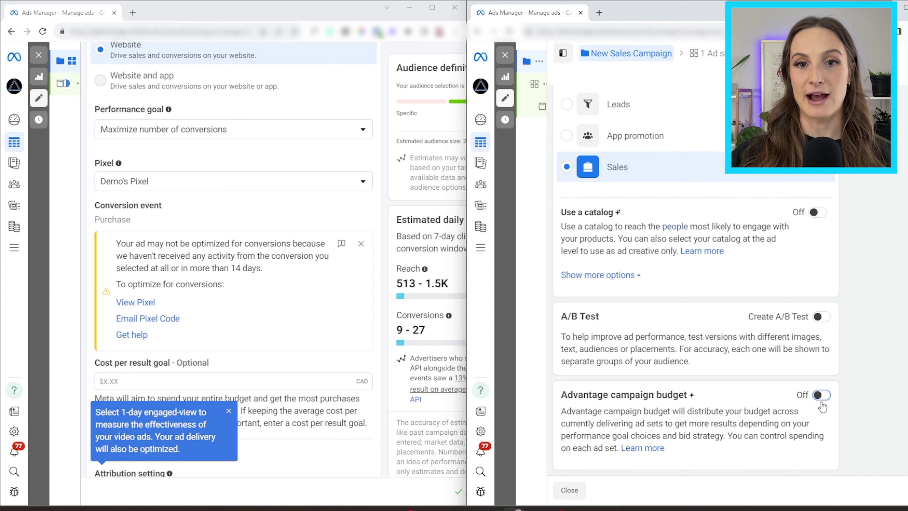
scroll(632, 452, "down", 3)
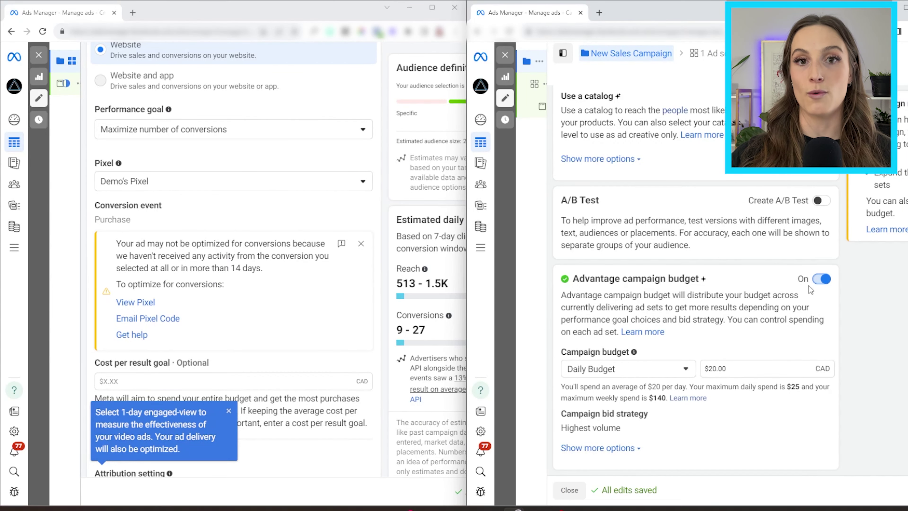
left_click(821, 279)
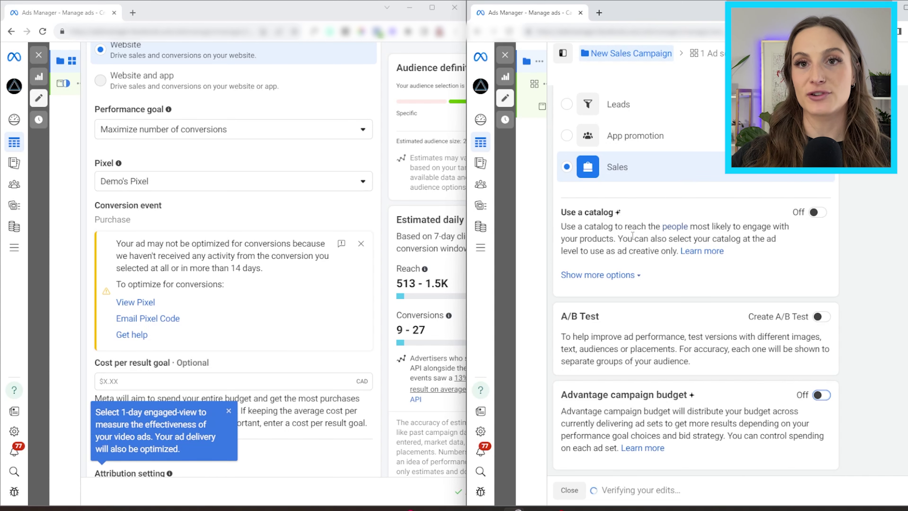
scroll(364, 100, "down", 1)
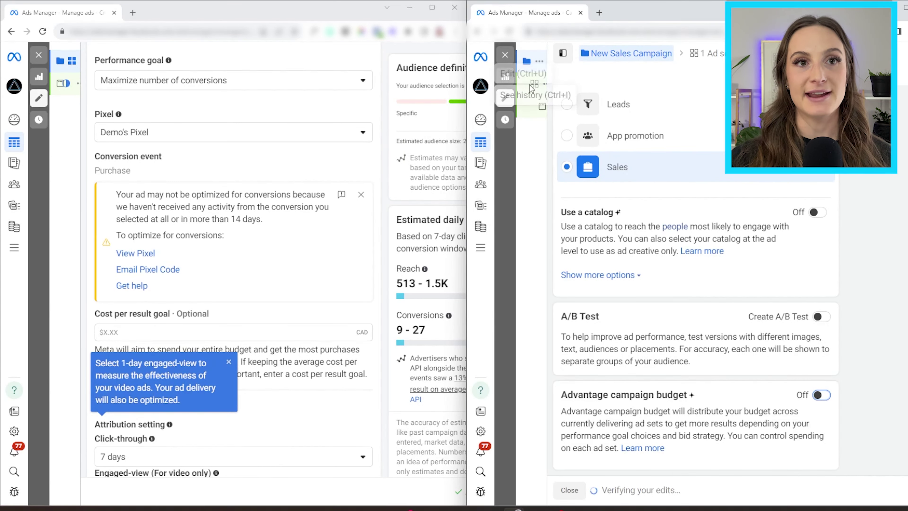
left_click(546, 84)
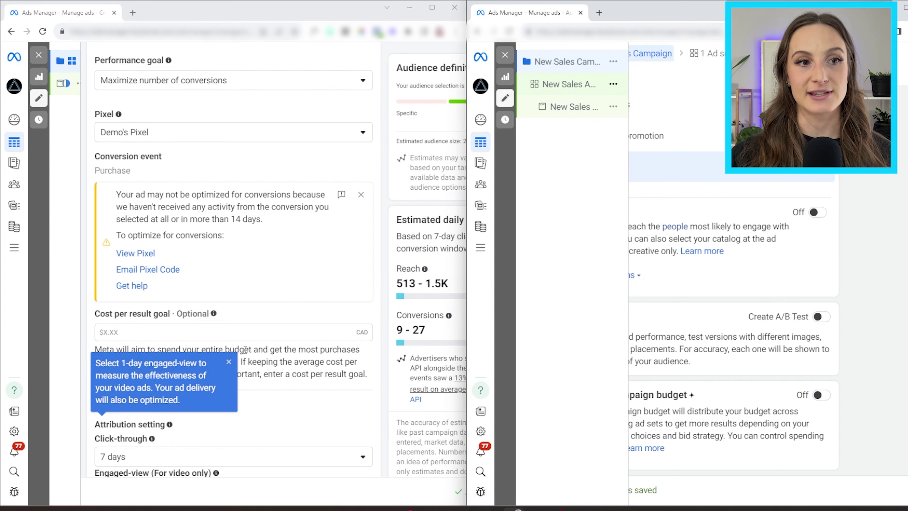
scroll(266, 326, "down", 1)
scroll(247, 256, "up", 6)
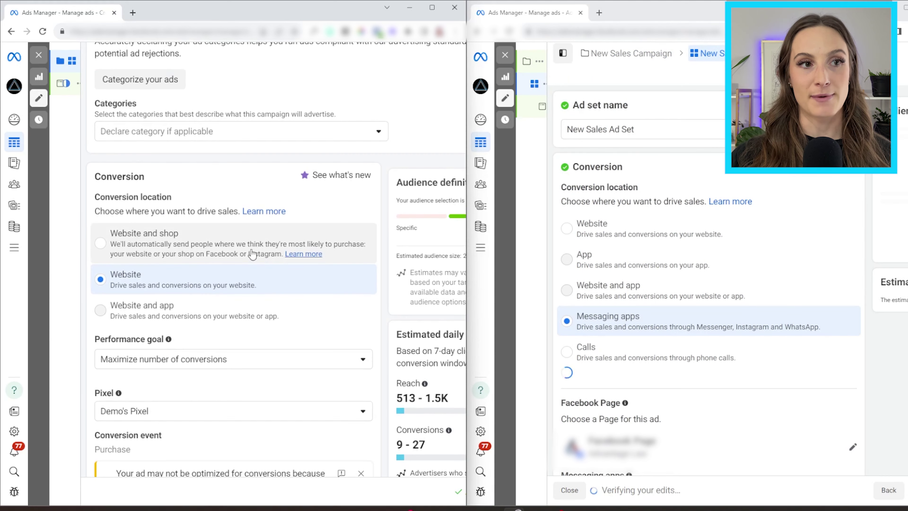
scroll(700, 251, "down", 4)
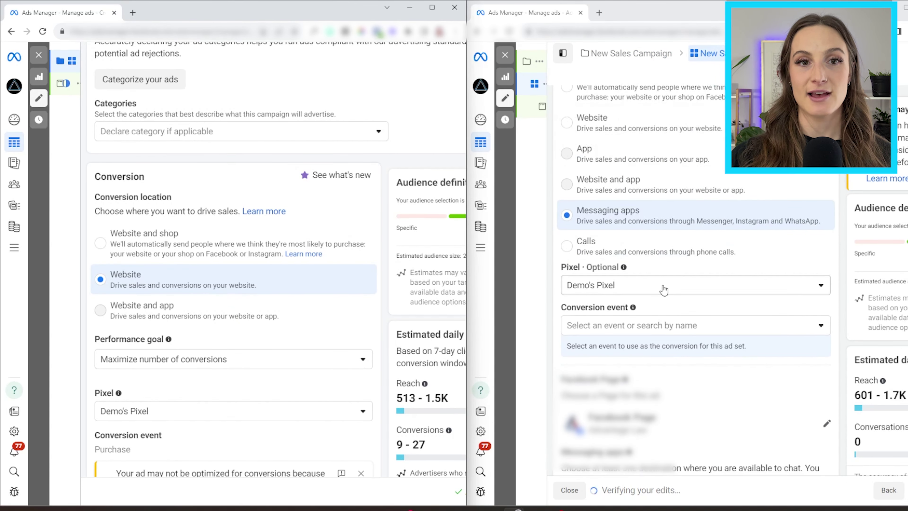
scroll(373, 320, "down", 2)
scroll(678, 232, "down", 2)
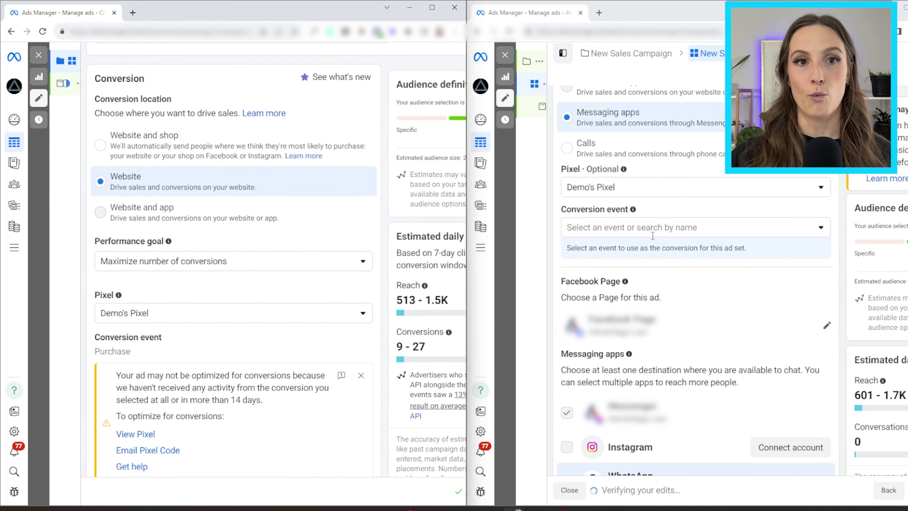
left_click(685, 228)
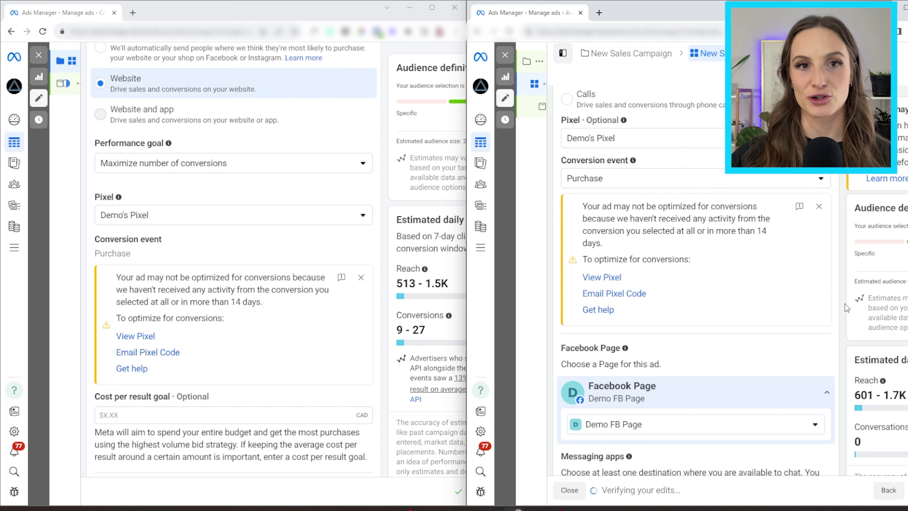
Review the manual ad set's messaging apps, performance goal, cost per result goal, and budget and schedule settings against the Advantage+ conversion settings
scroll(845, 303, "down", 1)
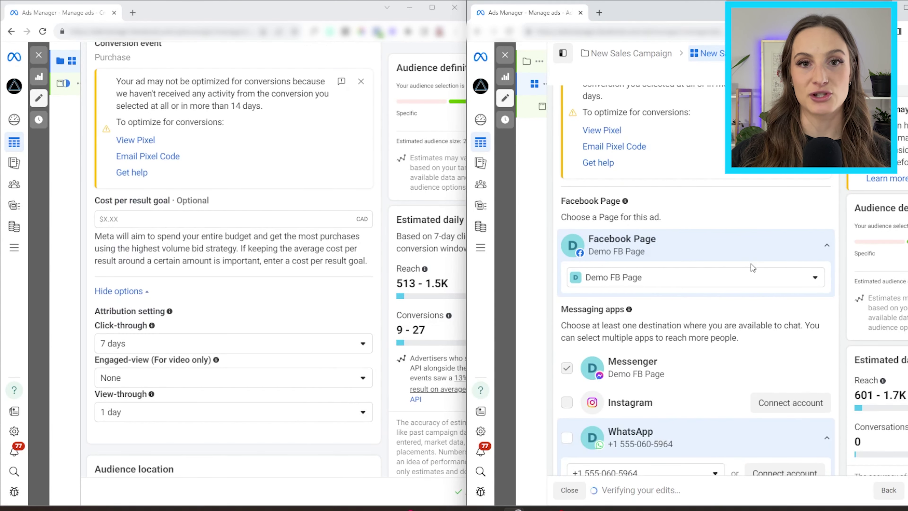
scroll(833, 298, "down", 3)
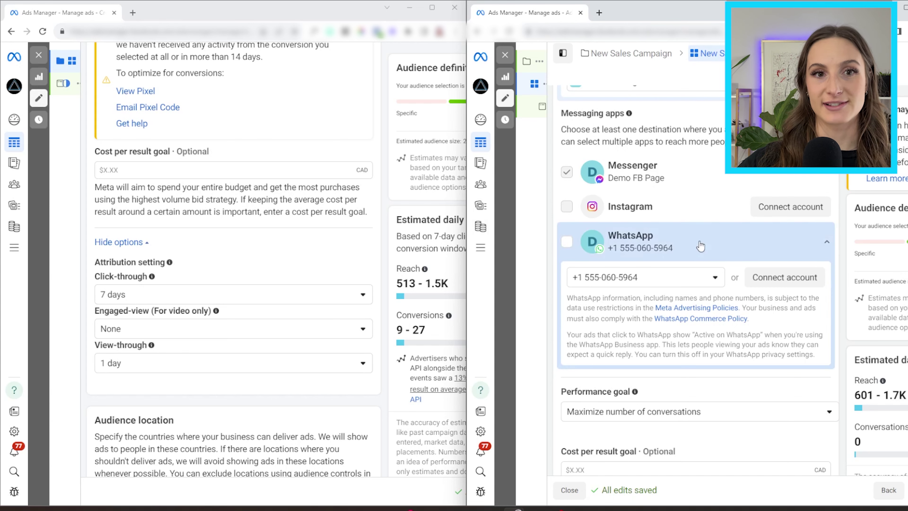
scroll(822, 317, "down", 1)
scroll(843, 291, "down", 4)
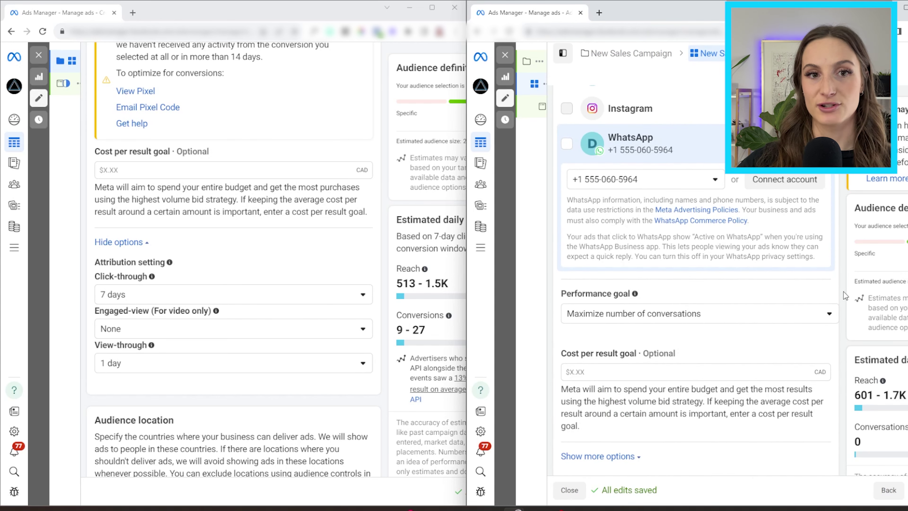
scroll(843, 292, "down", 6)
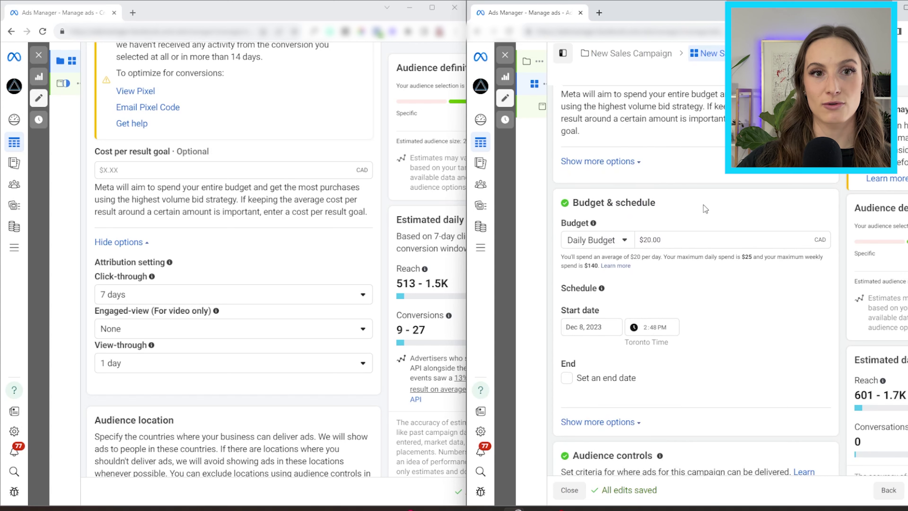
scroll(664, 212, "down", 2)
scroll(664, 212, "down", 5)
scroll(274, 203, "down", 1)
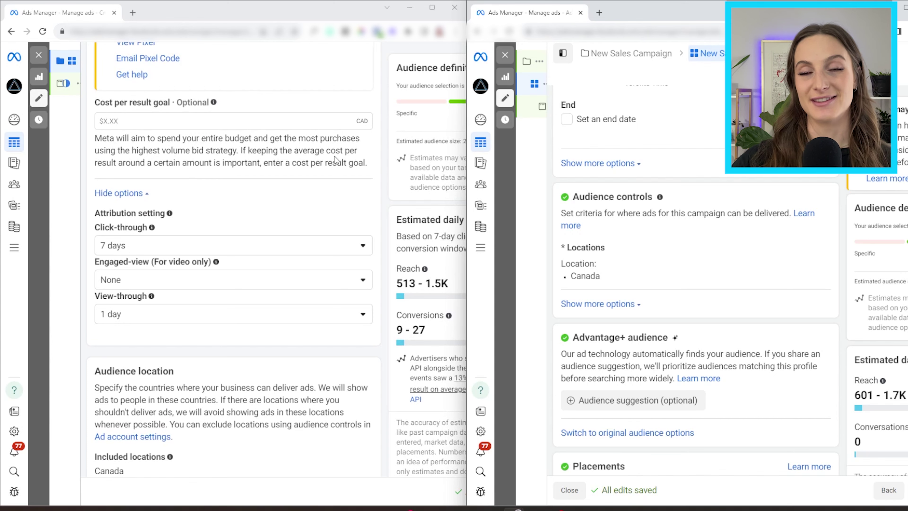
Compare the Advantage+ campaign's audience location and reporting settings with the manual ad set's audience controls and Advantage+ audience
scroll(283, 217, "down", 6)
scroll(284, 218, "up", 1)
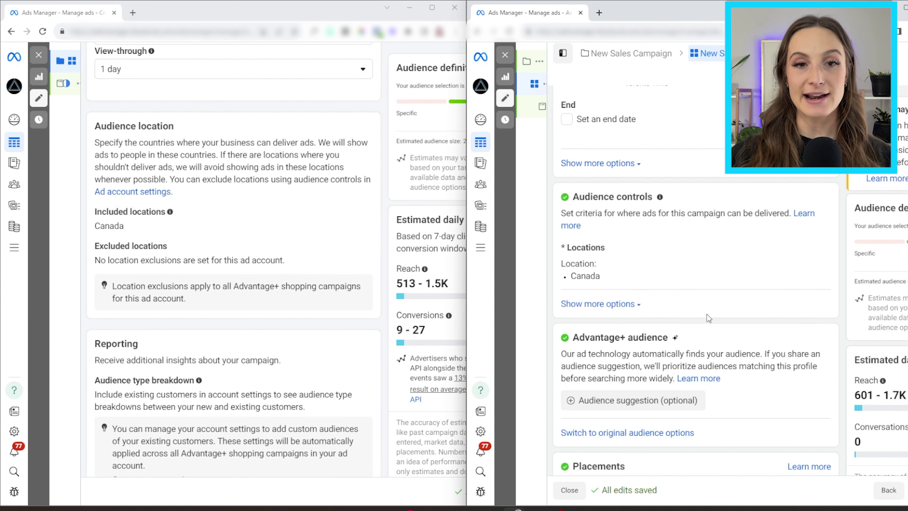
scroll(707, 281, "down", 3)
scroll(741, 283, "up", 2)
scroll(774, 283, "up", 2)
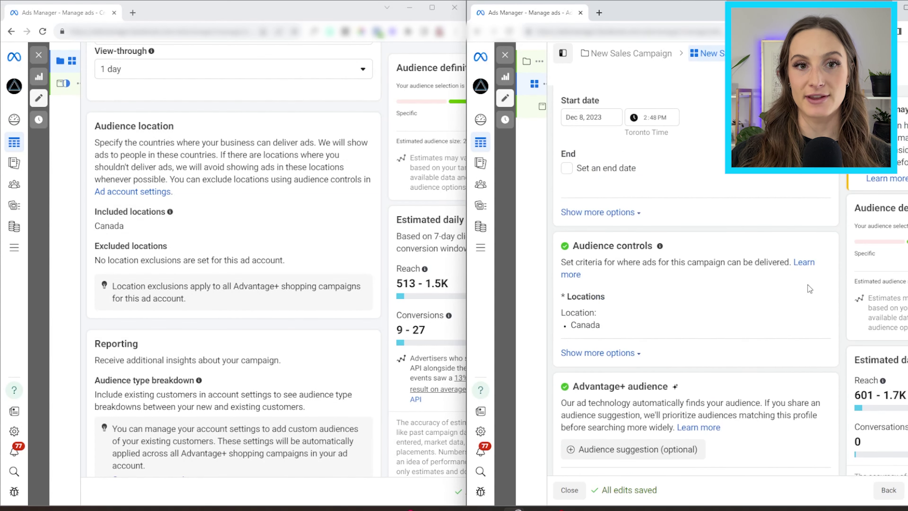
scroll(807, 284, "down", 1)
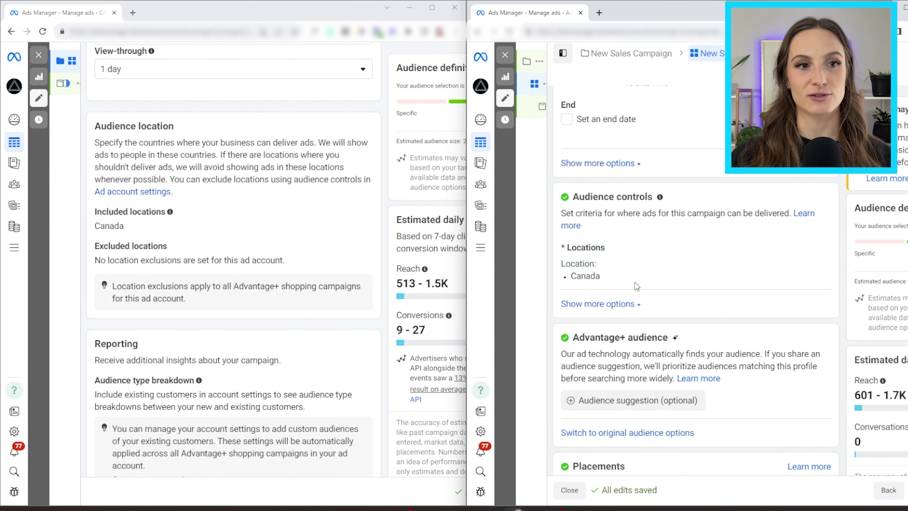
scroll(644, 347, "down", 1)
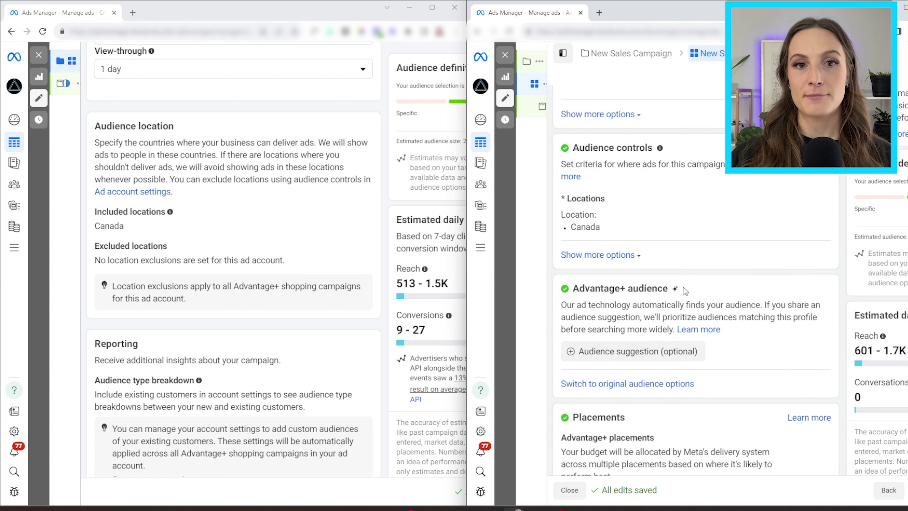
Expand the optional audience suggestion in the manual ad set's Advantage+ audience and examine its custom audience, age, gender and detailed targeting fields
left_click_drag(688, 289, 578, 288)
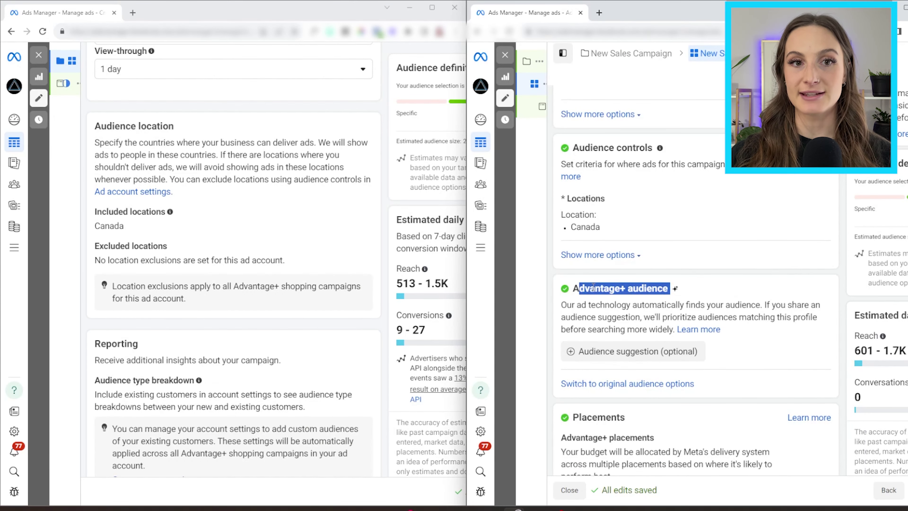
left_click(680, 292)
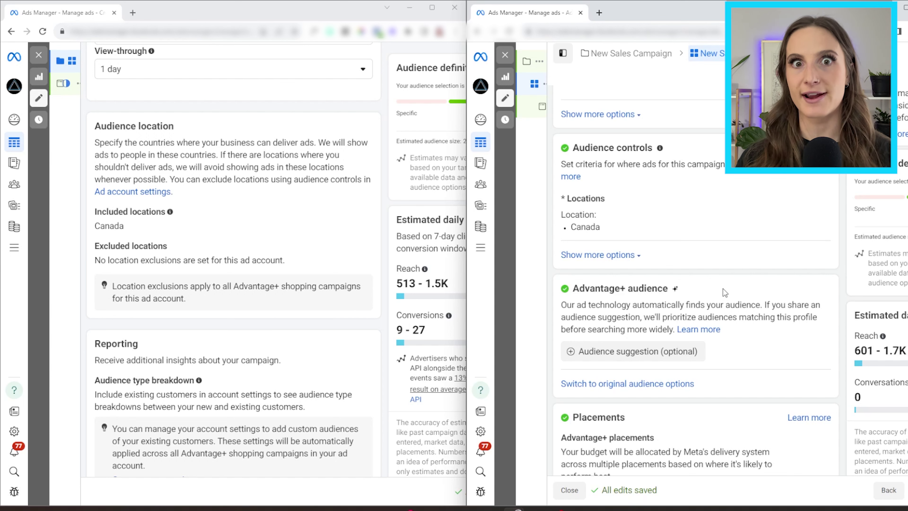
left_click_drag(719, 305, 668, 305)
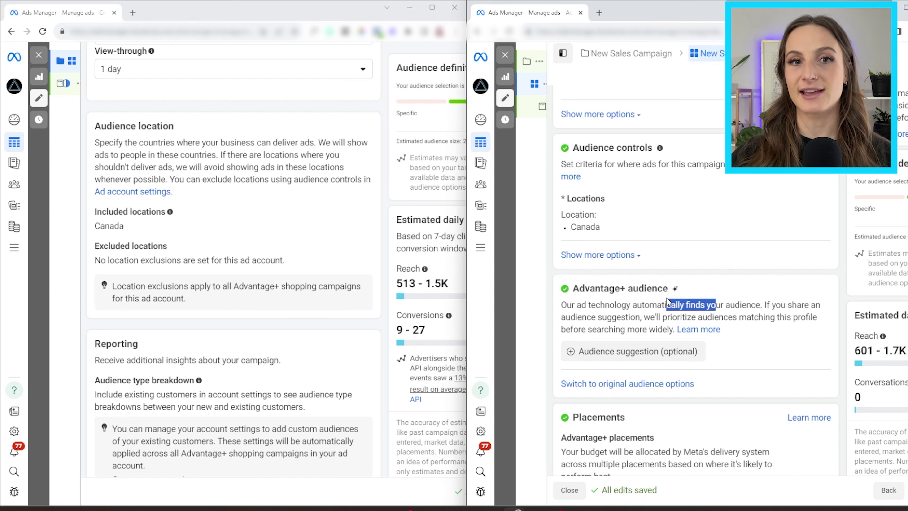
left_click(673, 288)
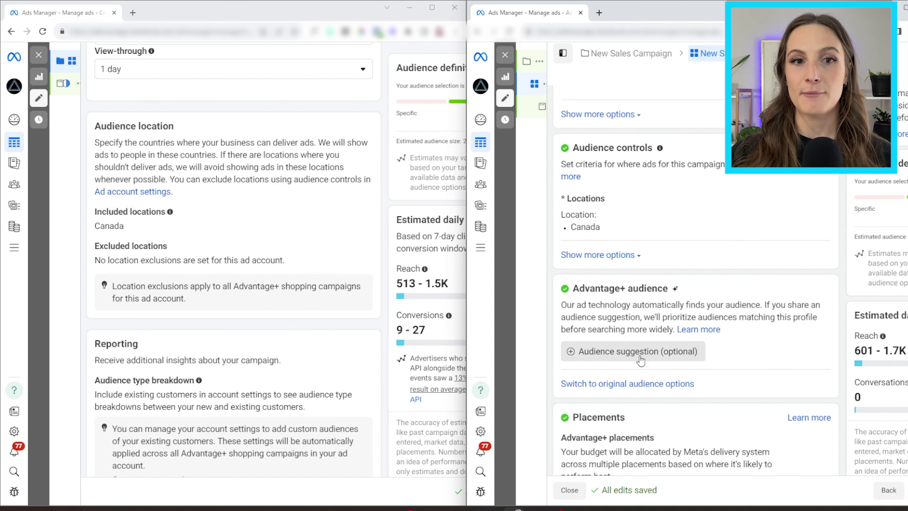
left_click(621, 359)
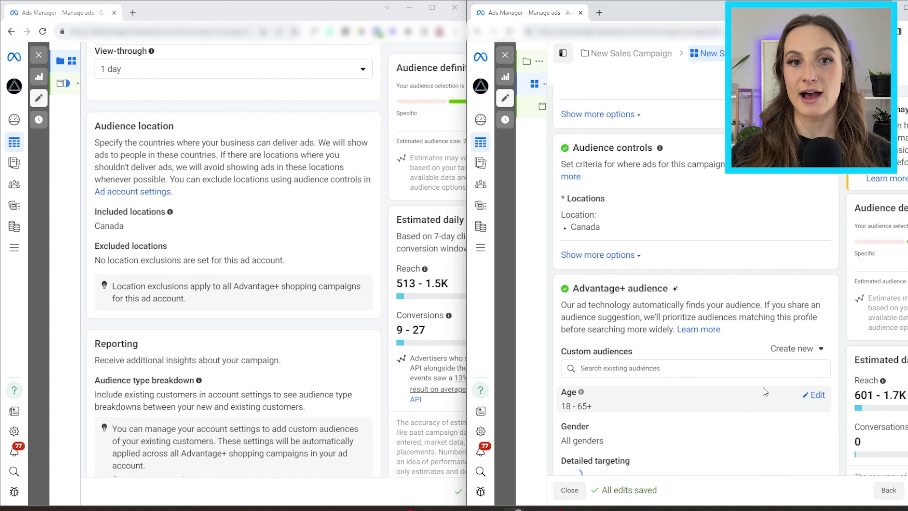
scroll(765, 385, "down", 3)
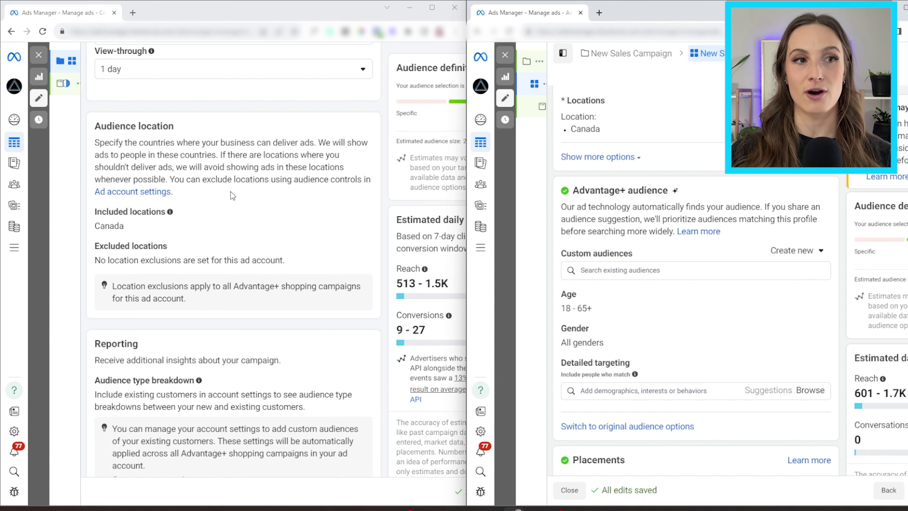
Open the ad account settings from the Advantage+ campaign's audience location in a new tab and review the account controls
left_click(139, 195, "ctrl")
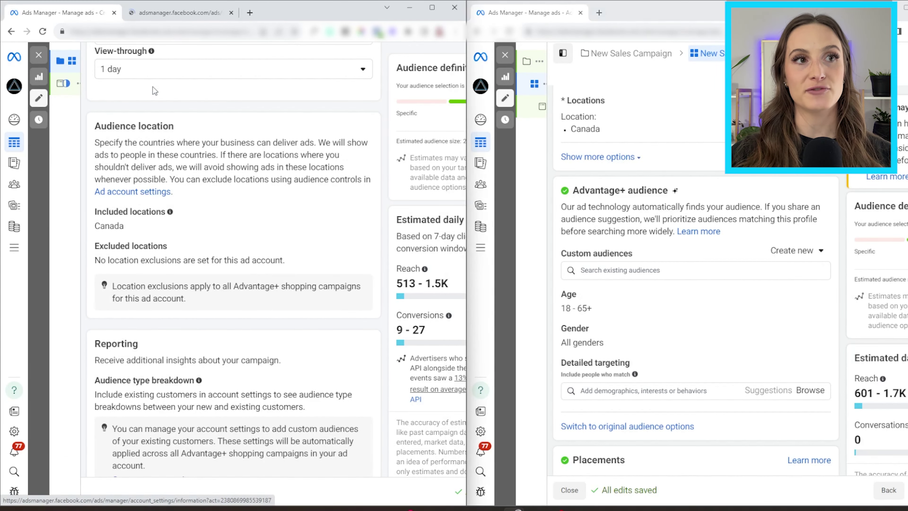
left_click(178, 14)
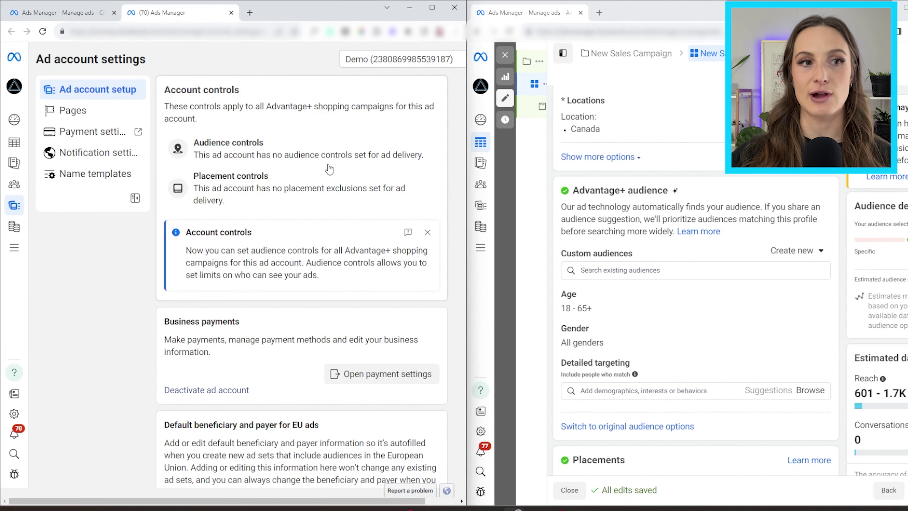
scroll(98, 328, "down", 1)
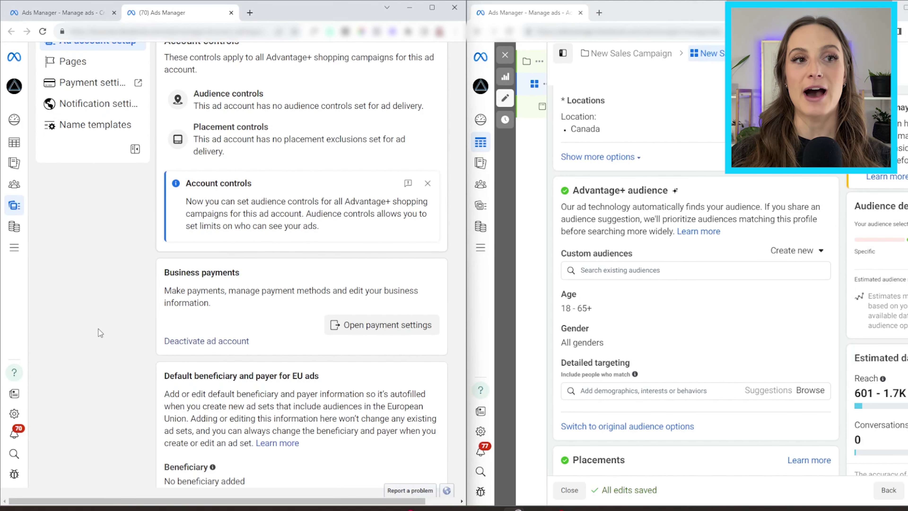
scroll(97, 328, "up", 1)
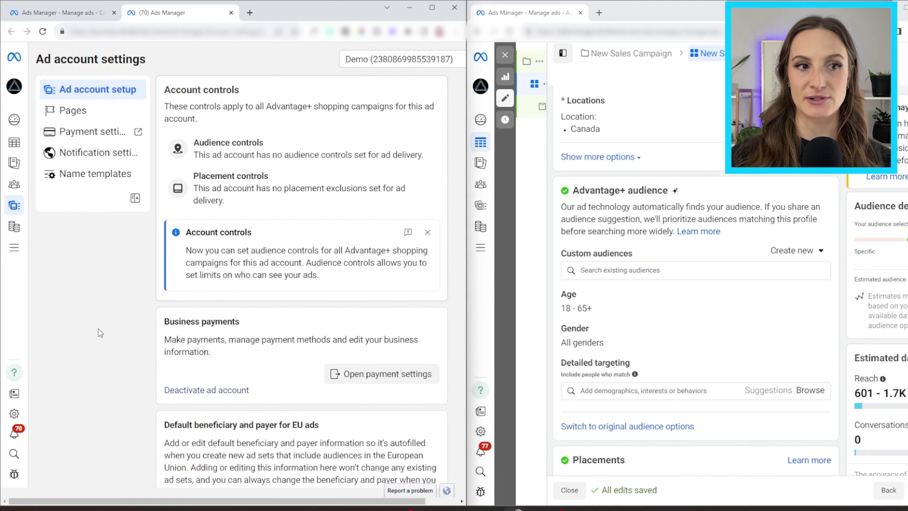
View the specific-locations exclusion options in the account's audience controls, and close them without saving
left_click(318, 155)
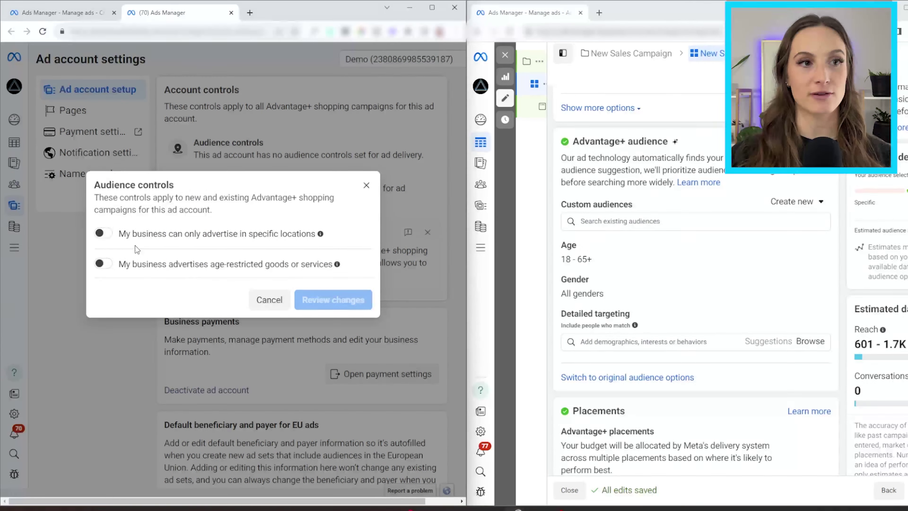
left_click(103, 232)
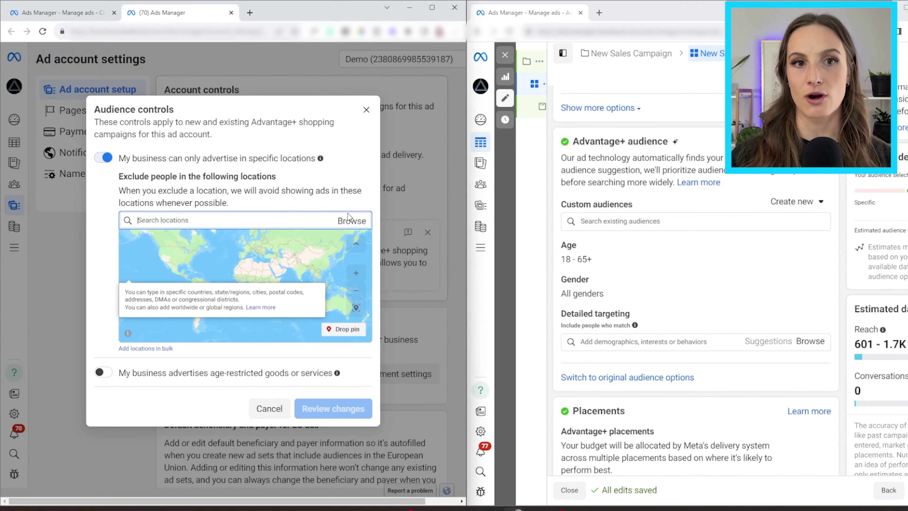
left_click(366, 110)
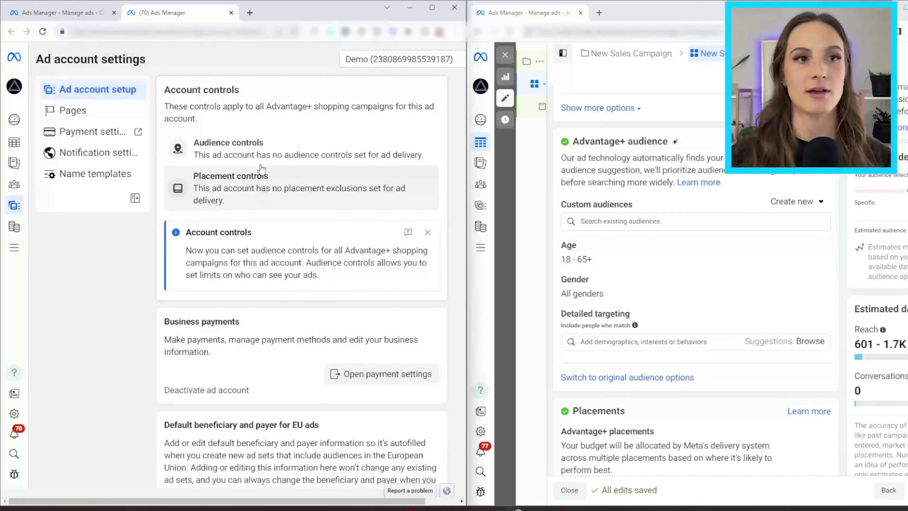
View the specific-placements options in the account's placement controls, close them without saving, and return to the Advantage+ campaign
left_click(261, 177)
left_click(103, 247)
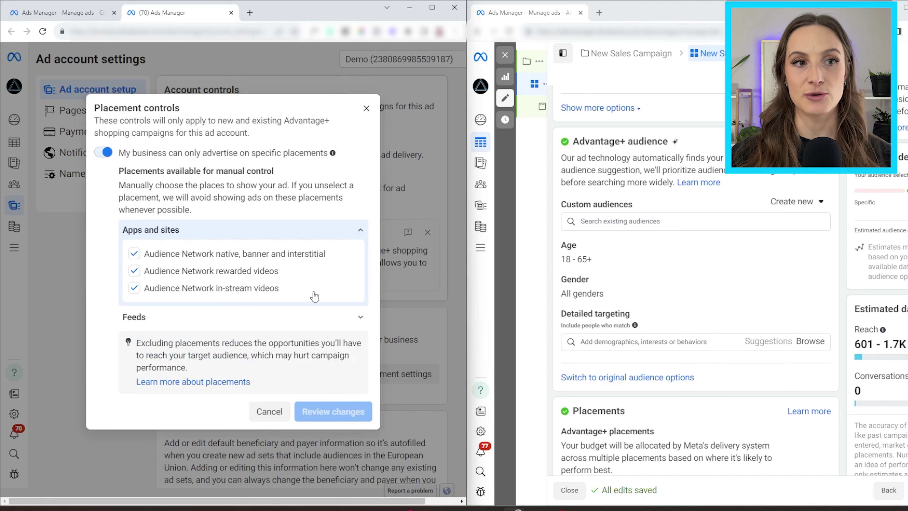
left_click(366, 108)
left_click(64, 13)
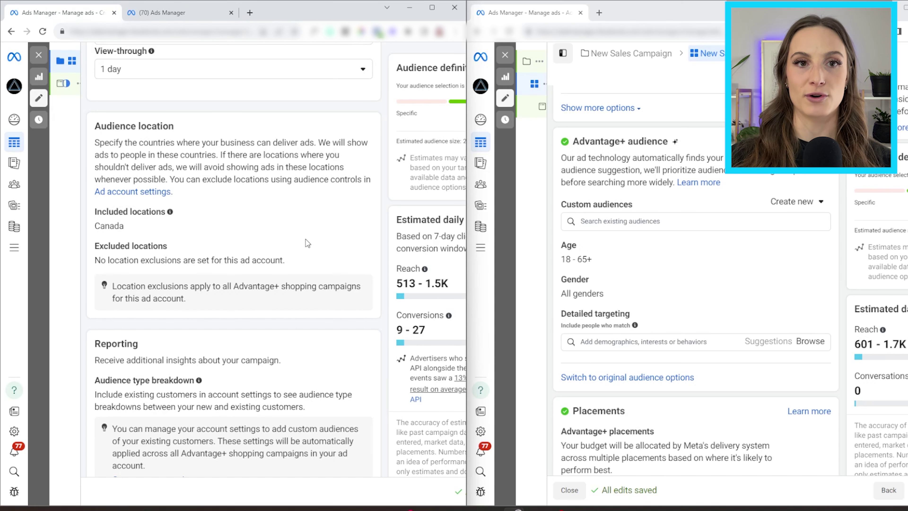
Try switching the manual ad set to Manual placements, and set it back to Advantage+ placements (recommended)
scroll(734, 274, "down", 2)
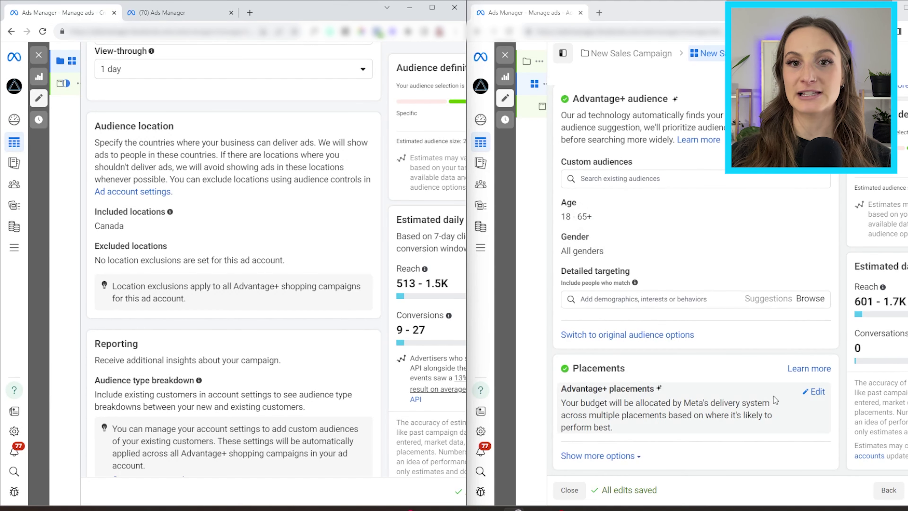
left_click(814, 392)
scroll(689, 370, "down", 2)
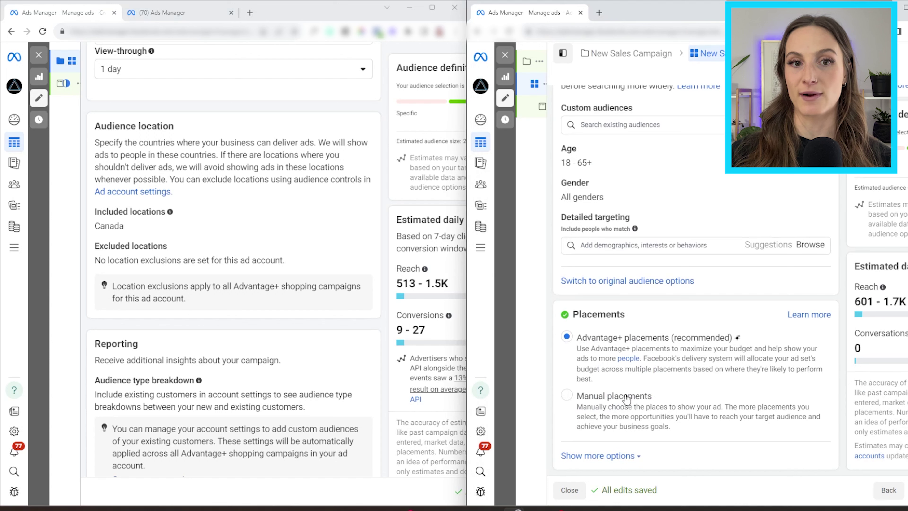
left_click_drag(577, 338, 734, 341)
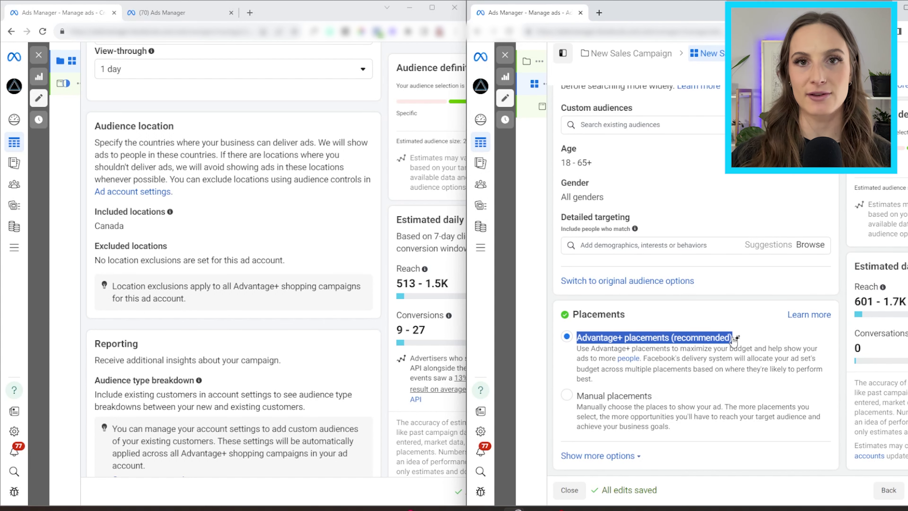
left_click(724, 347)
left_click(615, 405)
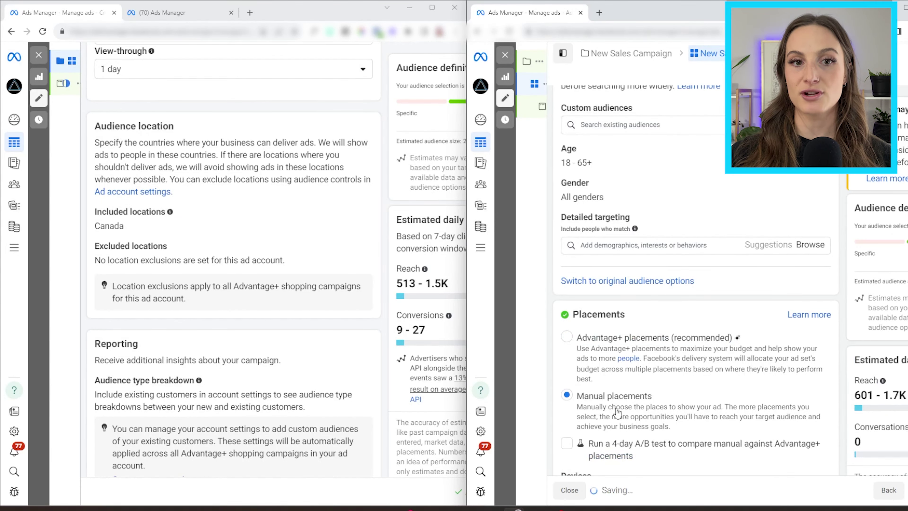
left_click(696, 353)
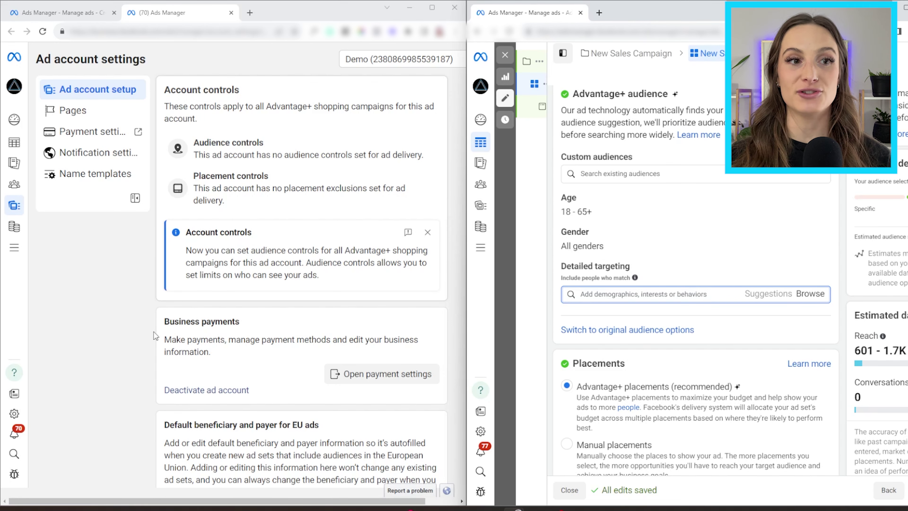
View the audience controls in the ad account settings, close them without changes, and check the manual ad set's detailed targeting field
left_click(257, 176)
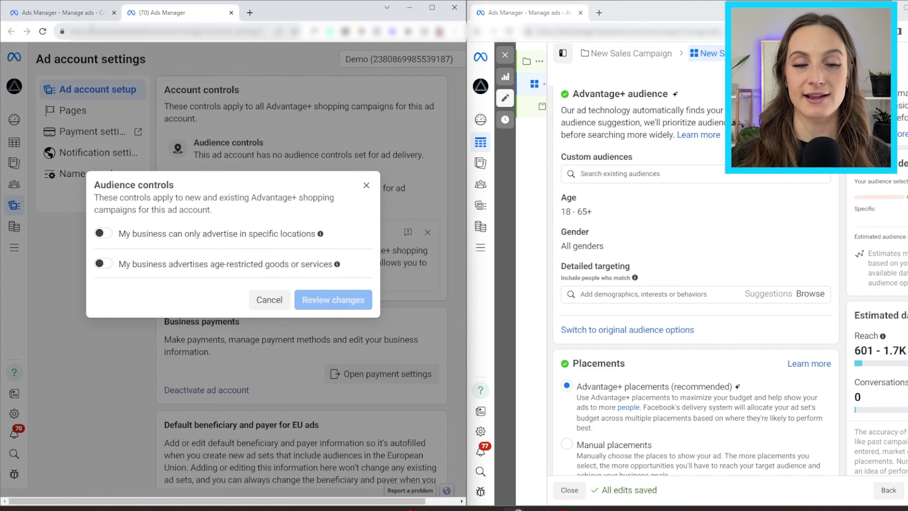
key("Escape")
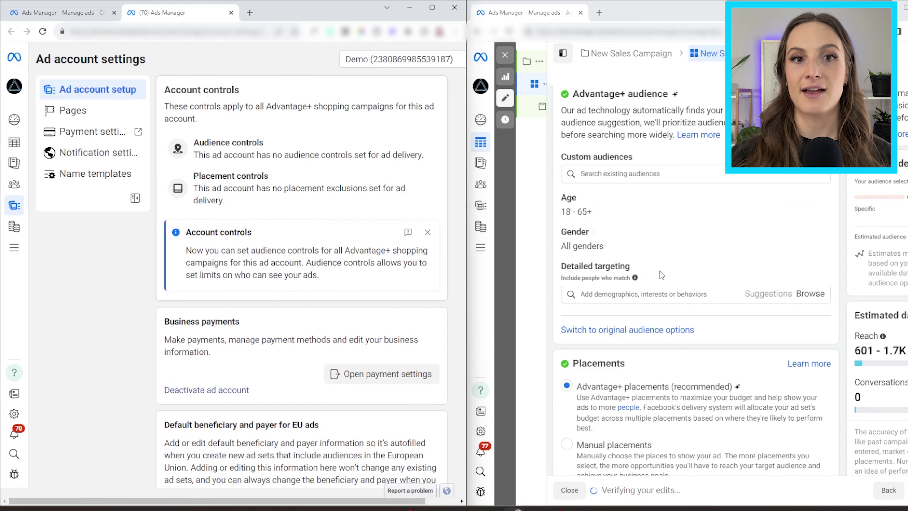
left_click(652, 299)
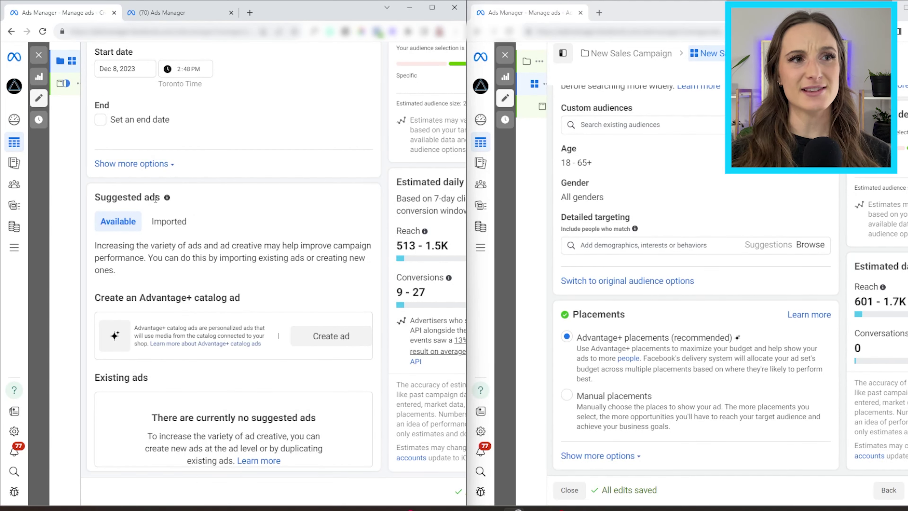
Return to the Advantage+ campaign and examine the Suggested ads section, including the offer to create an Advantage+ catalog ad
mouse_move(167, 198)
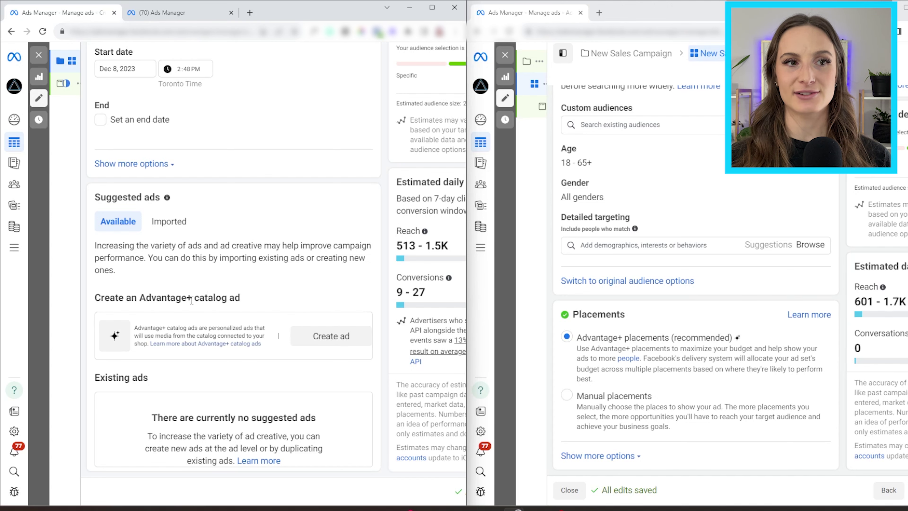
left_click_drag(192, 299, 142, 298)
left_click(208, 312)
double_click(215, 298)
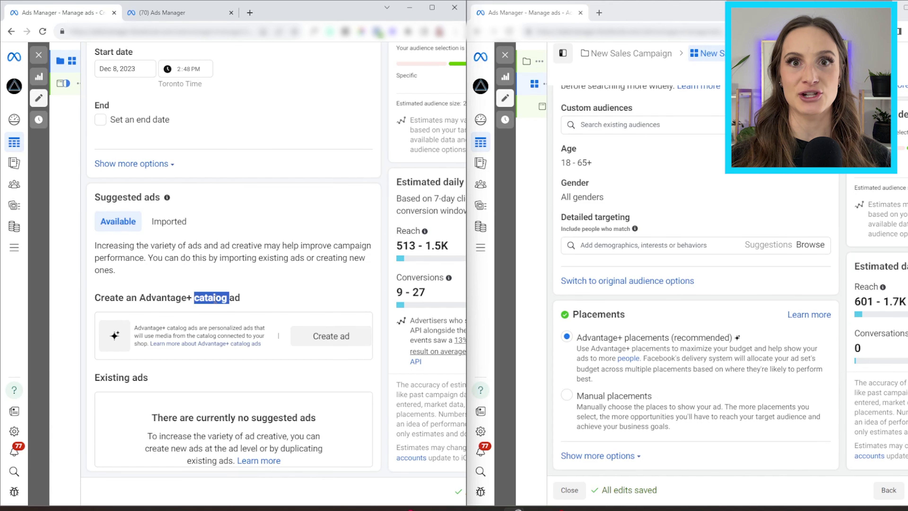
left_click_drag(215, 301, 217, 295)
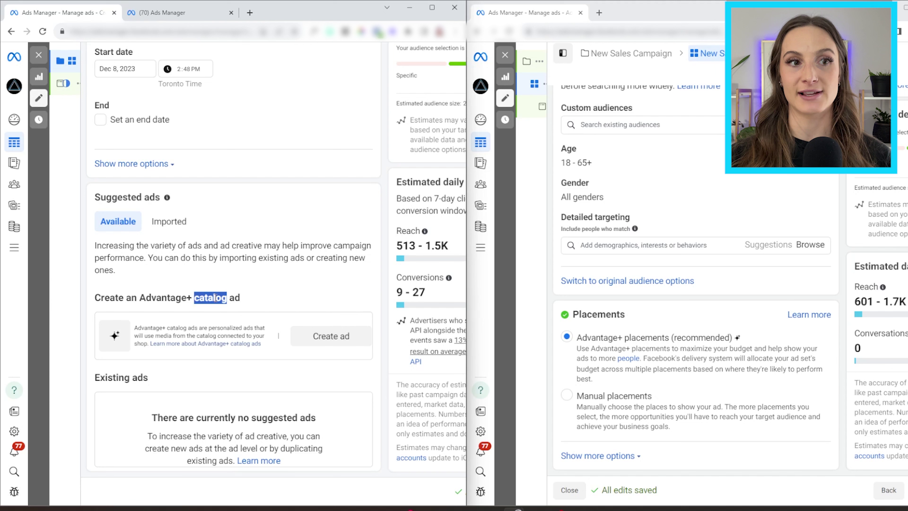
left_click(244, 295)
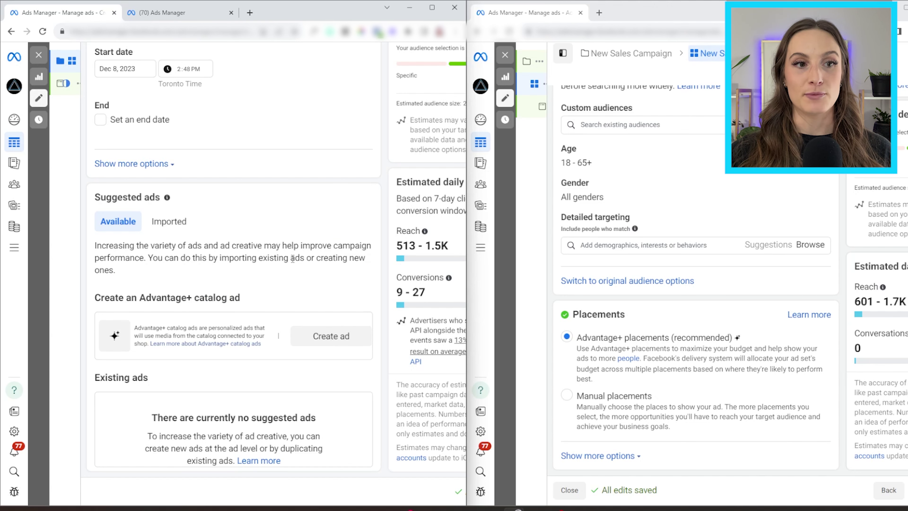
left_click_drag(184, 328, 208, 328)
left_click(213, 334)
left_click(232, 327)
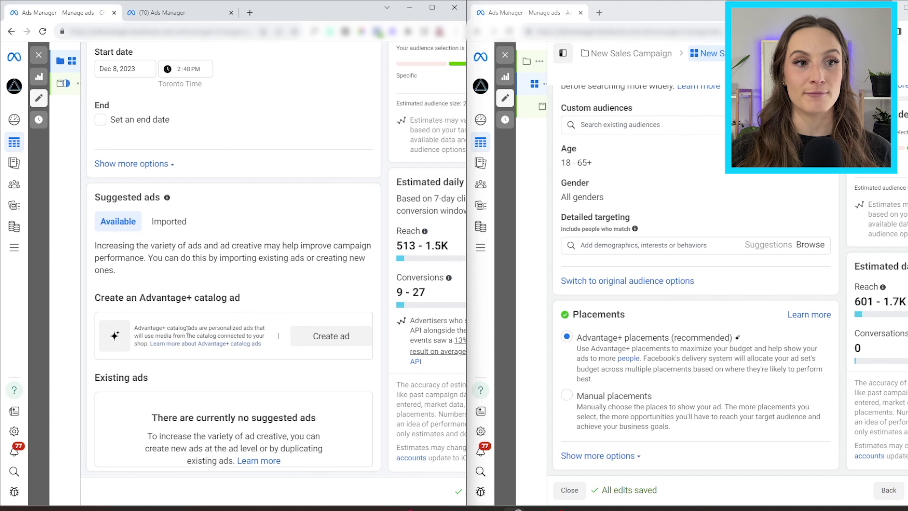
mouse_move(205, 343)
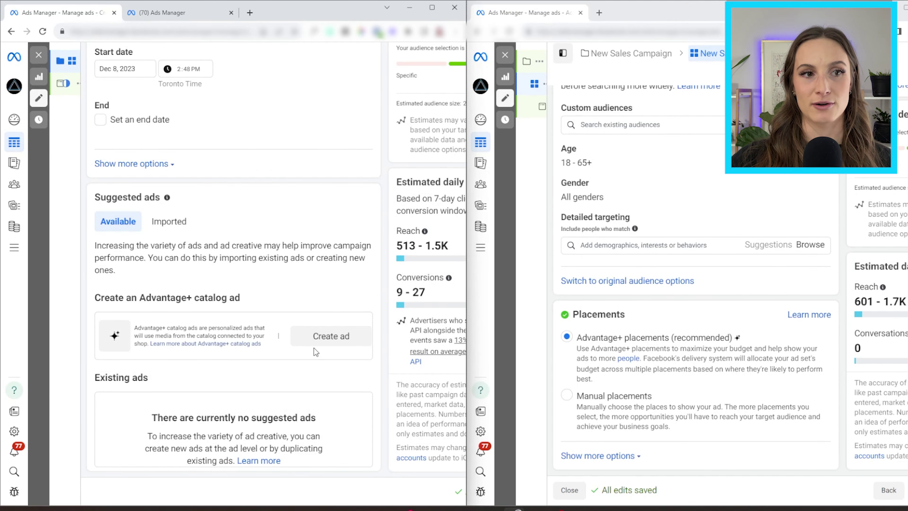
Create the suggested Advantage+ catalog ad, then add a duplicate ad to the Advantage+ campaign
left_click(329, 338)
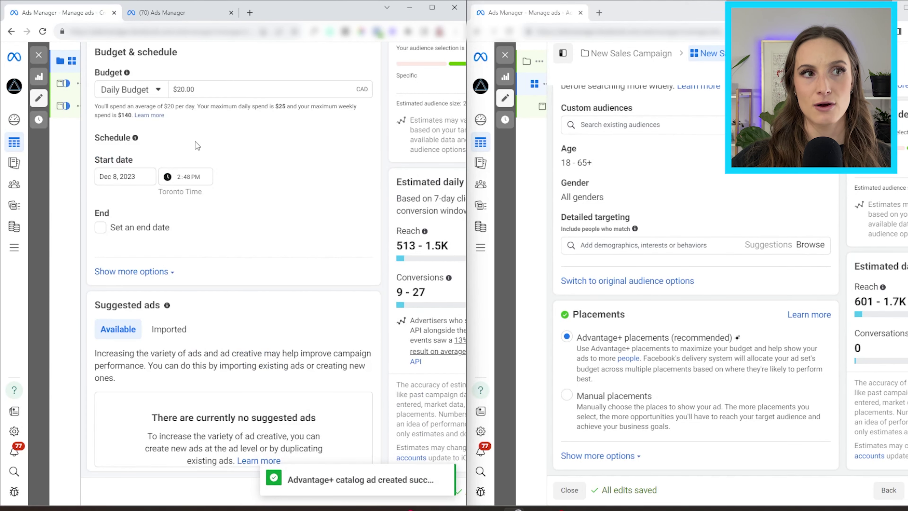
mouse_move(74, 96)
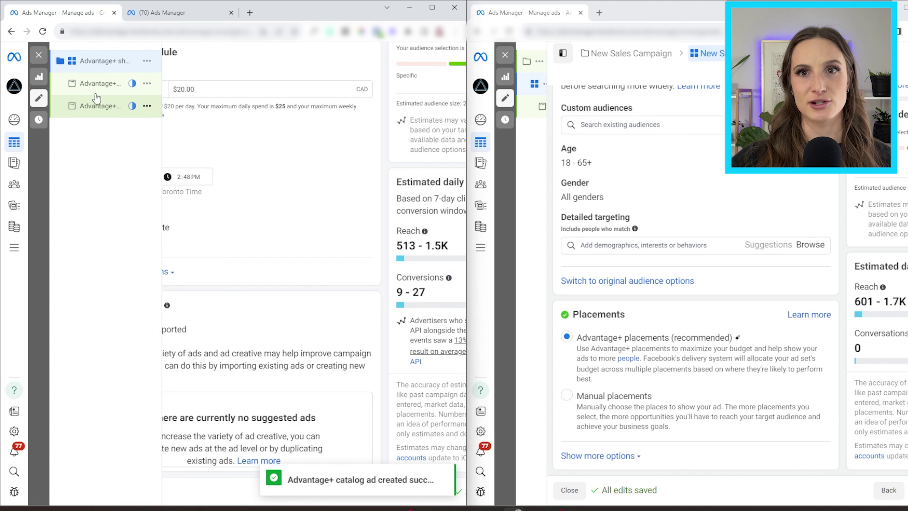
left_click(149, 88)
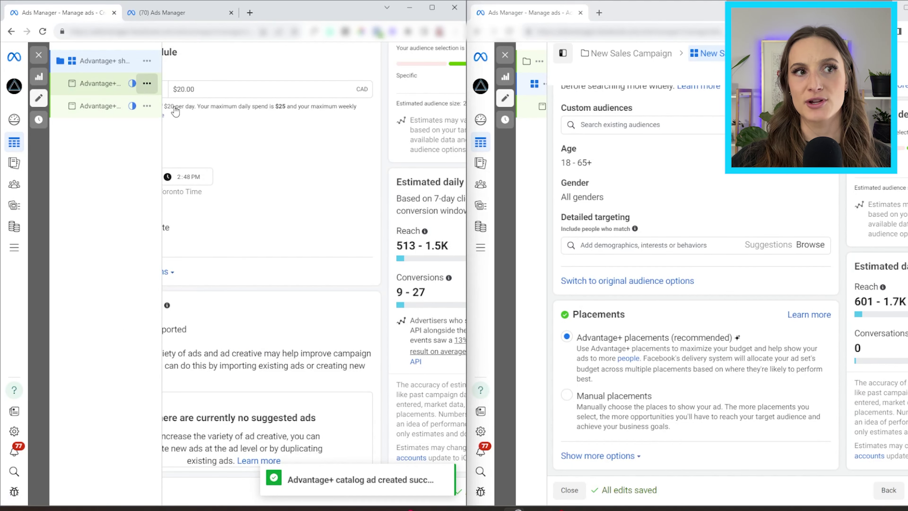
left_click(174, 119)
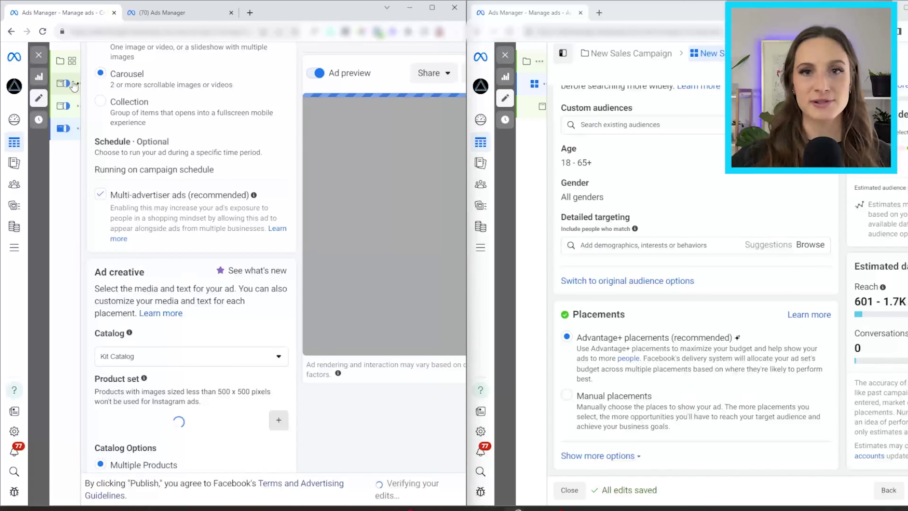
left_click(82, 60)
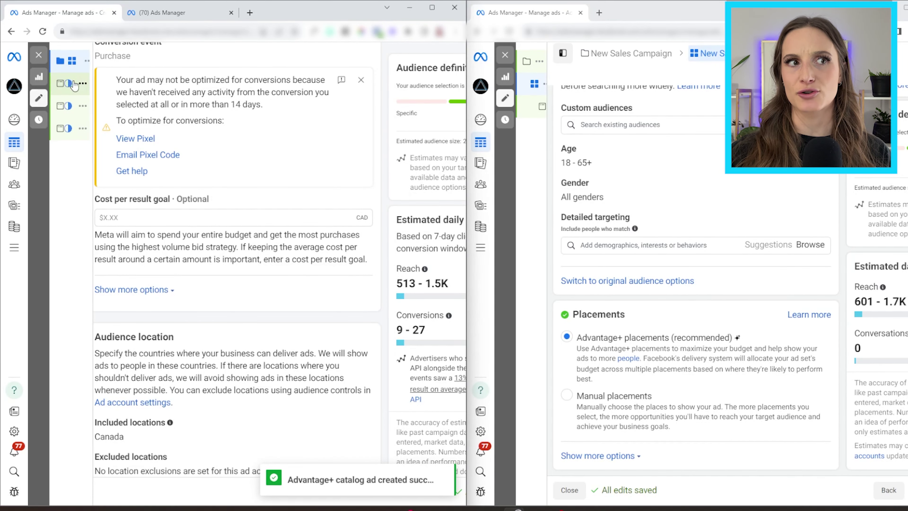
mouse_move(92, 132)
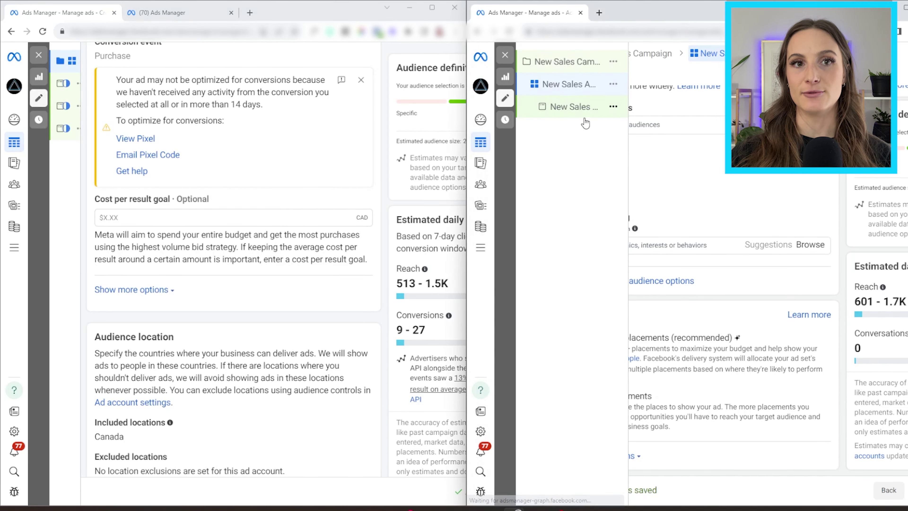
Open the manual campaign's New Sales Ad and the Advantage+ catalog ad side by side at their ad names, dismissing the recommendations
left_click(571, 108)
left_click(94, 84)
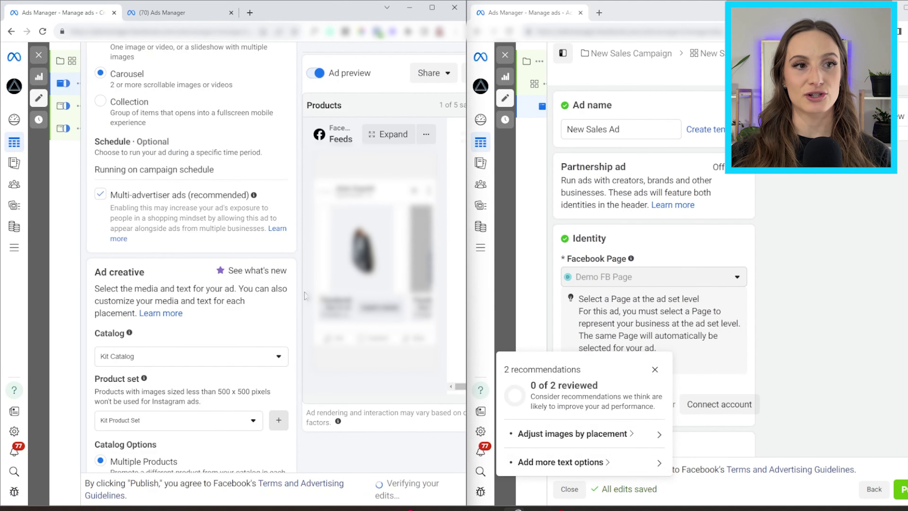
scroll(264, 232, "up", 10)
scroll(263, 232, "up", 1)
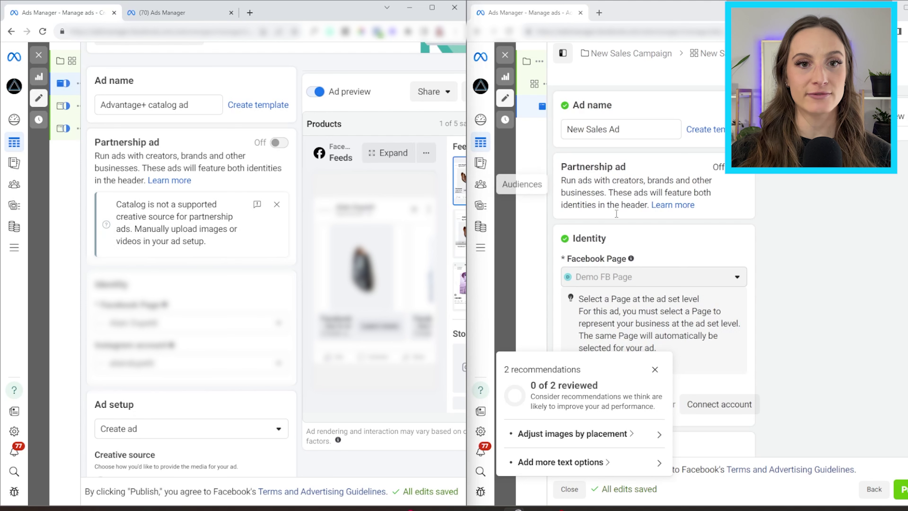
left_click(655, 369)
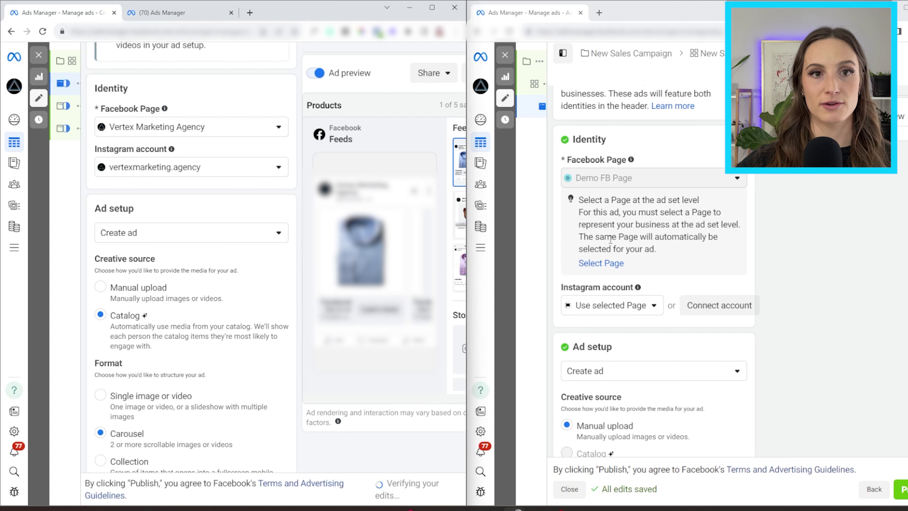
Compare the ad setup of both ads, examining the creative source options, especially Catalog, and the available formats
scroll(610, 239, "down", 3)
scroll(657, 242, "down", 2)
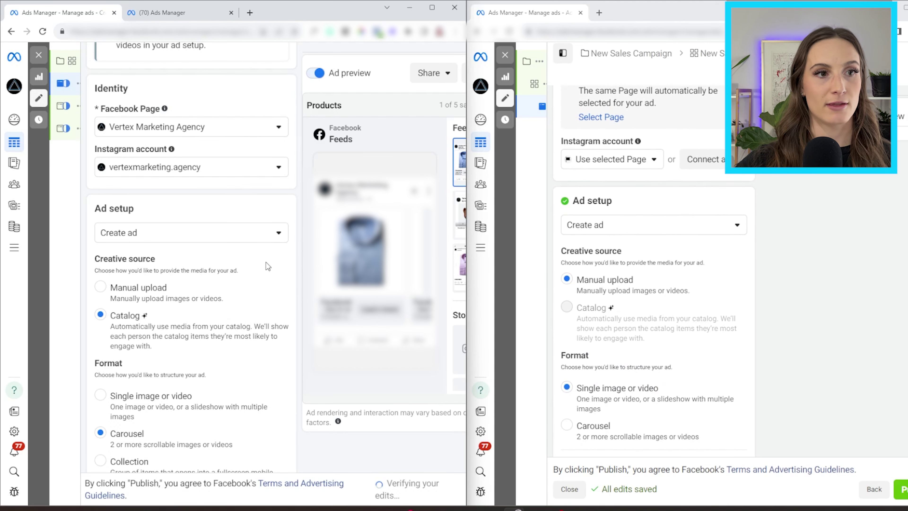
scroll(265, 264, "down", 3)
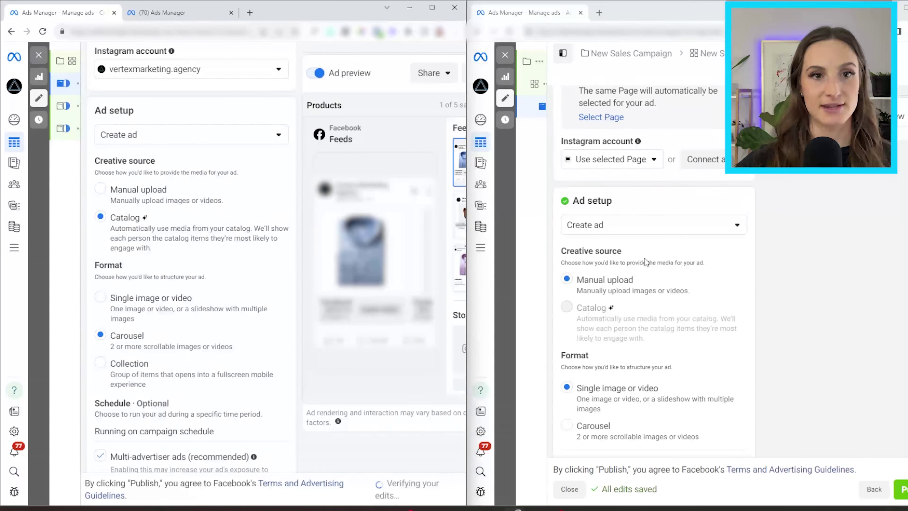
scroll(645, 258, "down", 2)
mouse_move(529, 66)
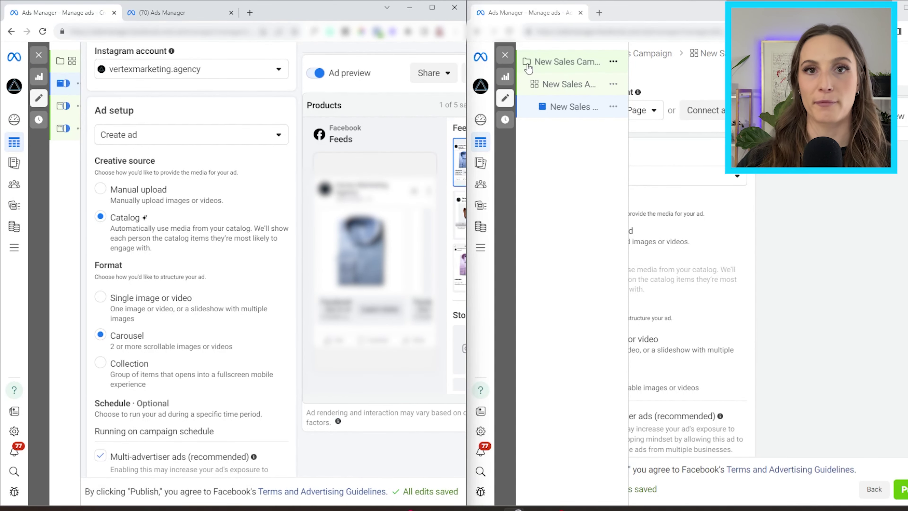
mouse_move(622, 278)
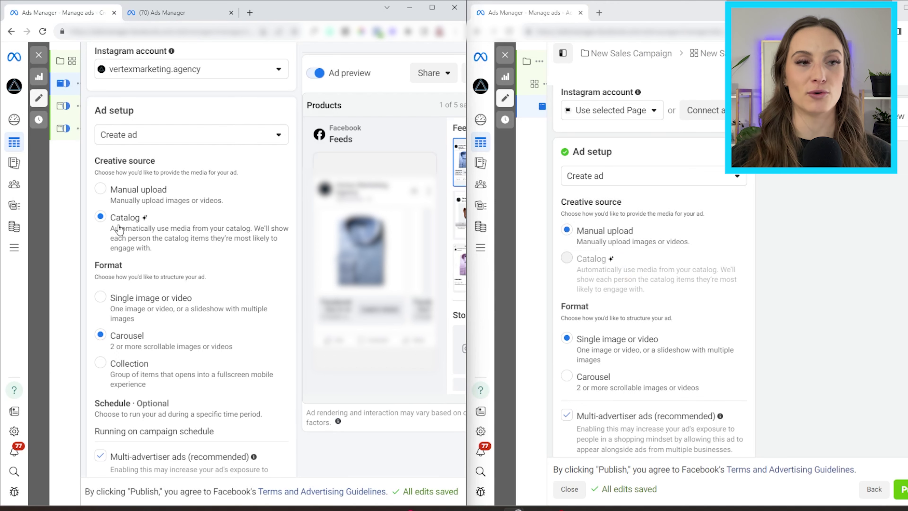
left_click_drag(148, 220, 126, 223)
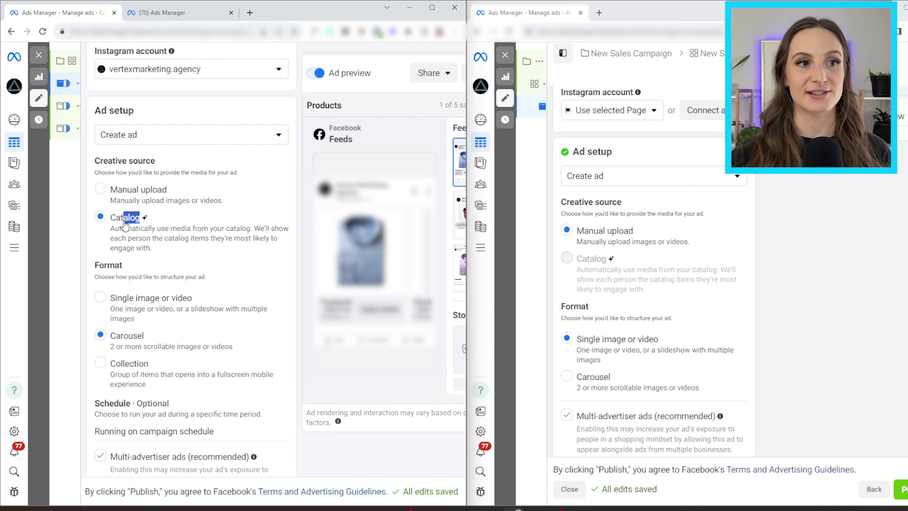
left_click(150, 219)
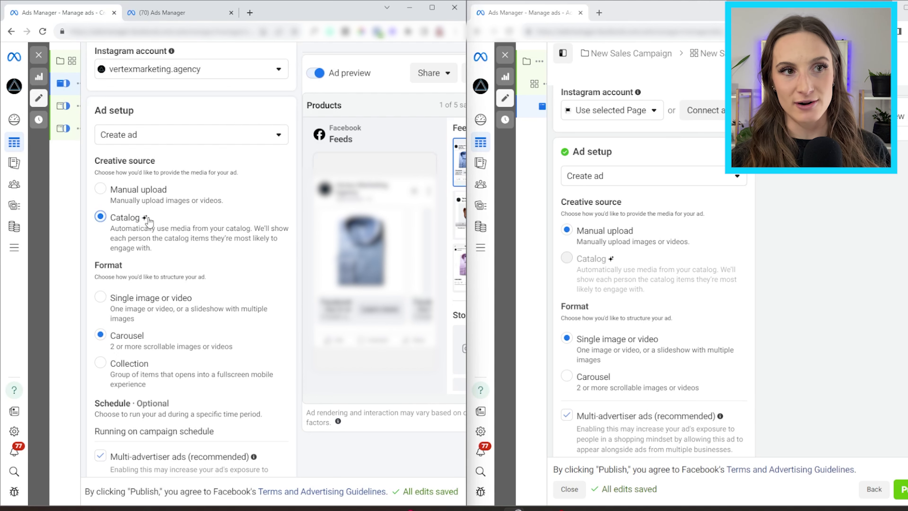
Set the Advantage+ ad's creative source to Manual upload and its format to Single image or video
left_click(157, 198)
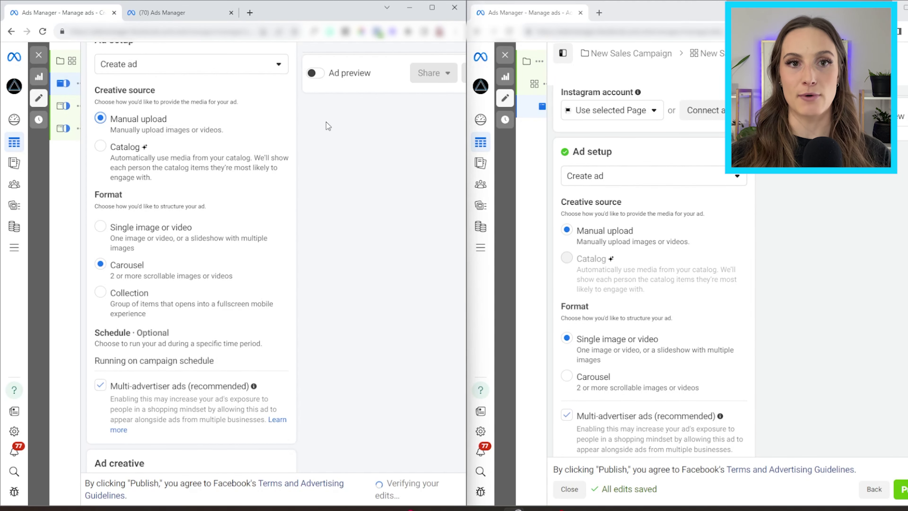
scroll(638, 244, "down", 1)
scroll(638, 241, "down", 1)
mouse_move(600, 216)
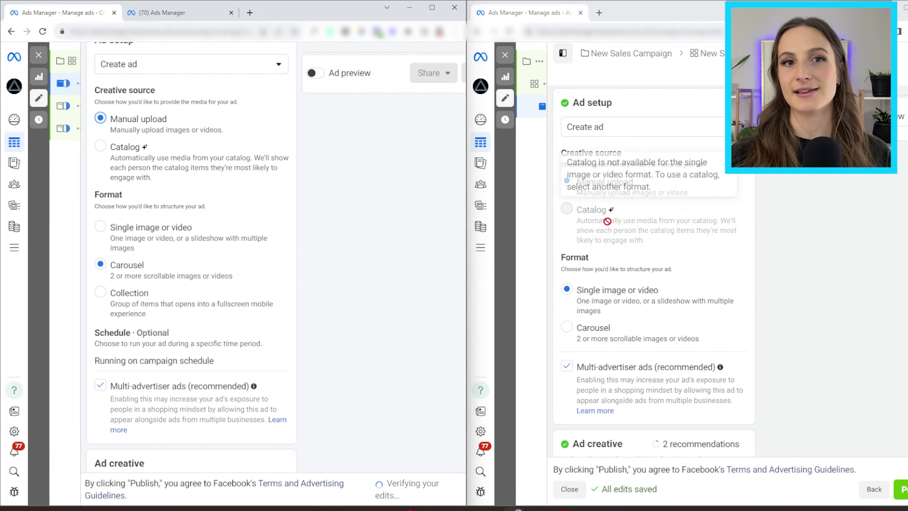
scroll(622, 222, "down", 1)
left_click(162, 237)
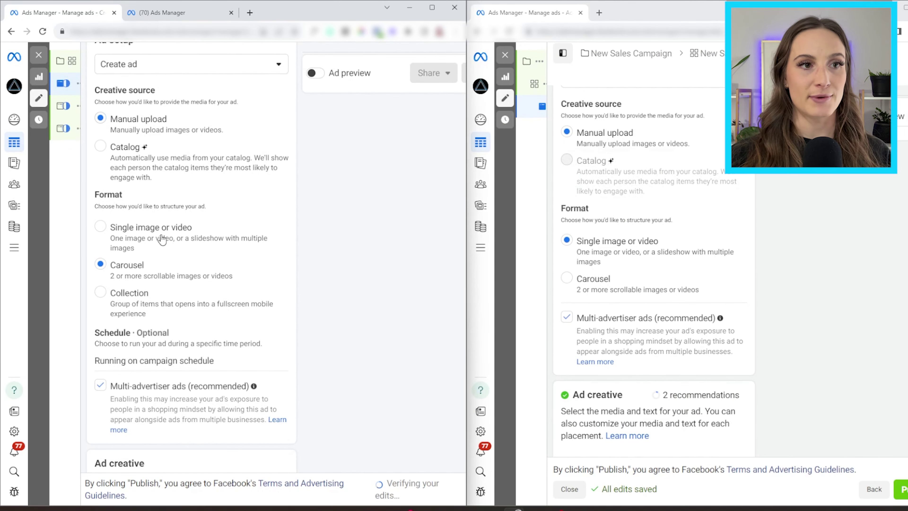
Add two more primary text options to the Advantage+ ad's creative
scroll(617, 265, "down", 2)
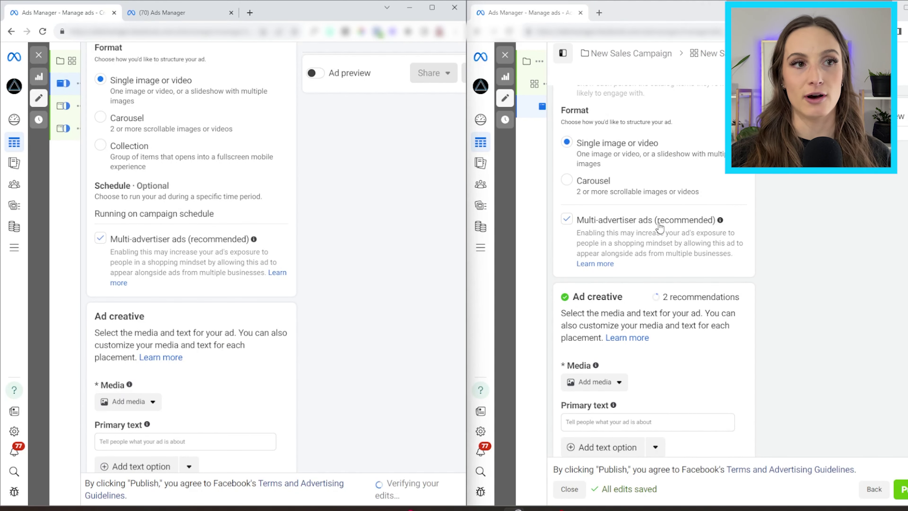
scroll(380, 297, "down", 2)
scroll(379, 297, "down", 2)
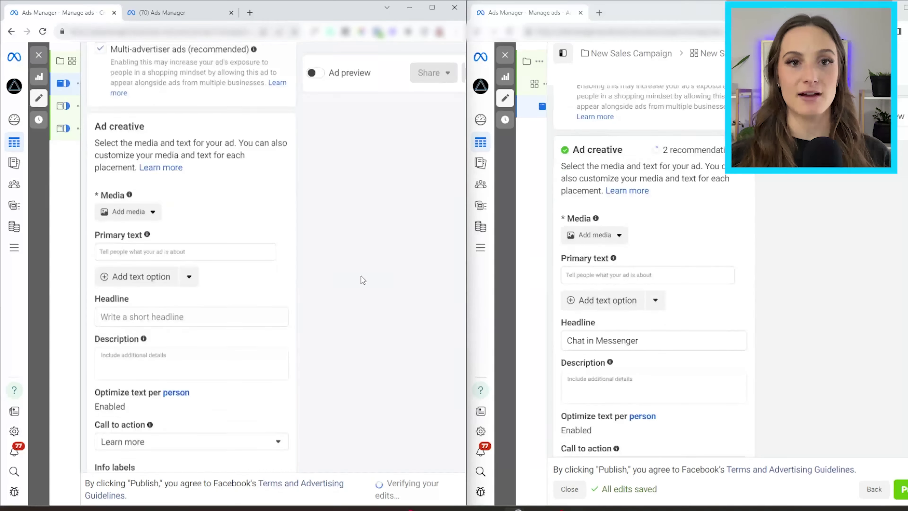
left_click(136, 271)
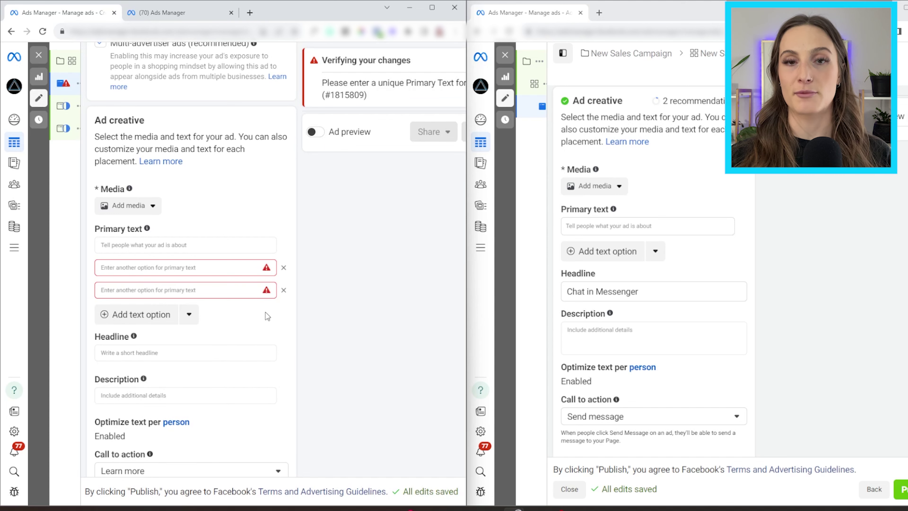
Compare the remaining ad creative fields of both ads, plus the Advantage+ ad's info labels and destination and the manual ad's message template
scroll(599, 293, "down", 1)
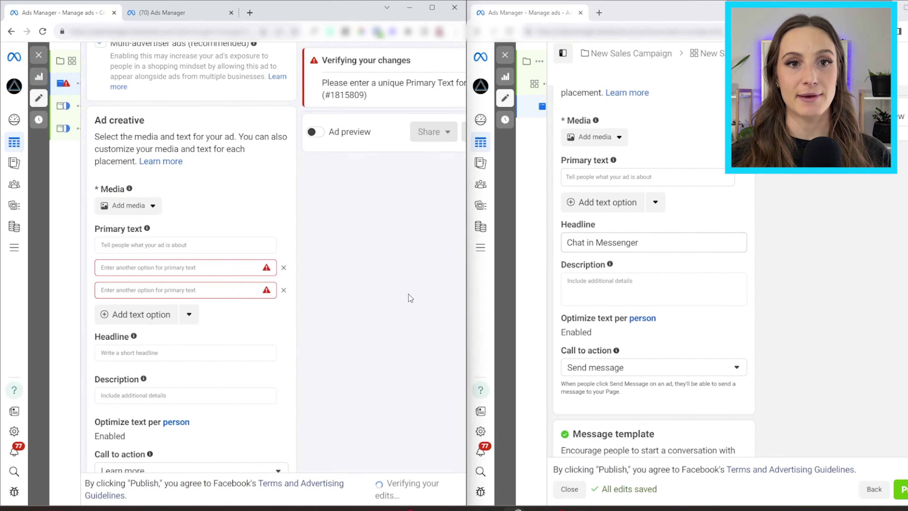
scroll(408, 298, "down", 1)
scroll(344, 275, "down", 1)
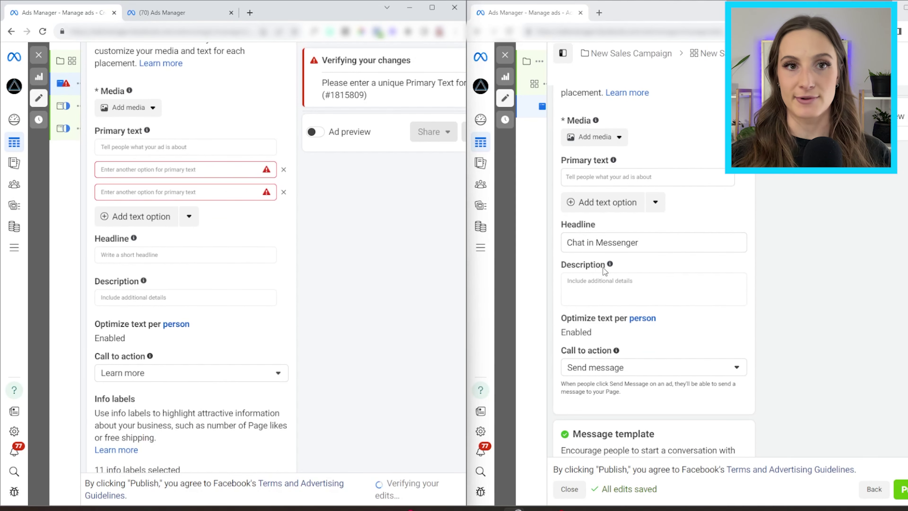
scroll(310, 286, "down", 1)
scroll(603, 268, "down", 1)
scroll(419, 287, "down", 2)
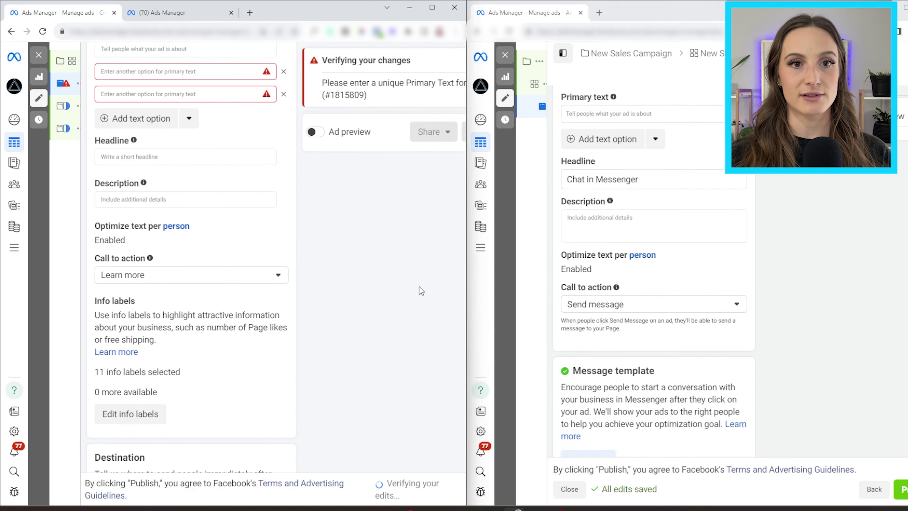
scroll(608, 304, "down", 2)
scroll(614, 304, "down", 3)
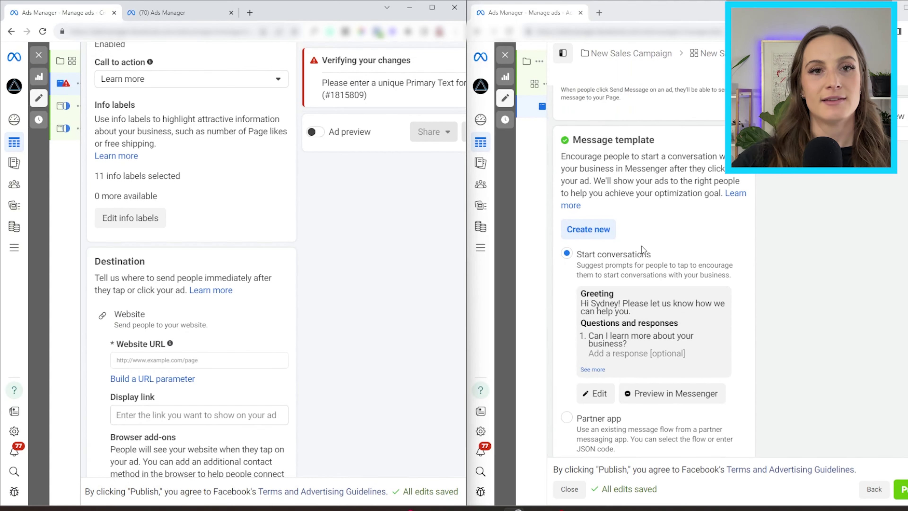
scroll(661, 257, "down", 1)
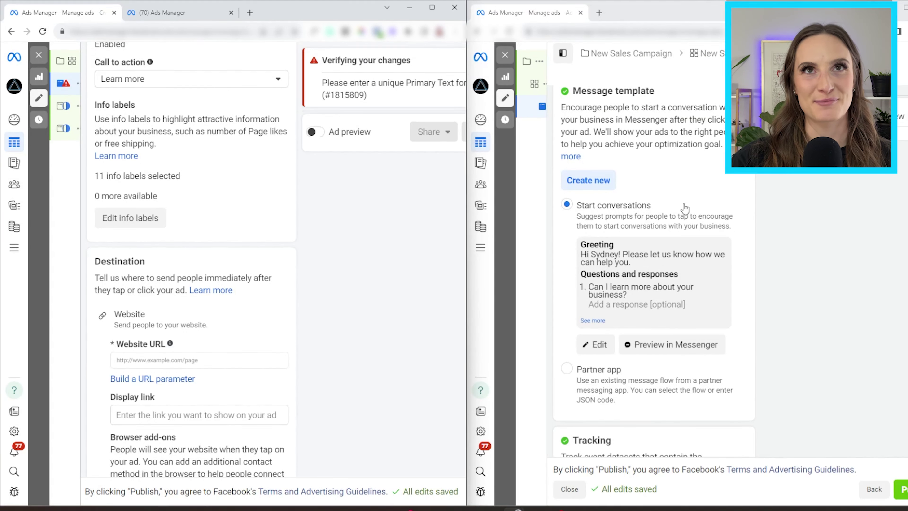
Compare the tracking settings of both ads, plus the Advantage+ ad's destination, browser add-ons and languages and the manual ad's URL parameters
scroll(290, 278, "down", 2)
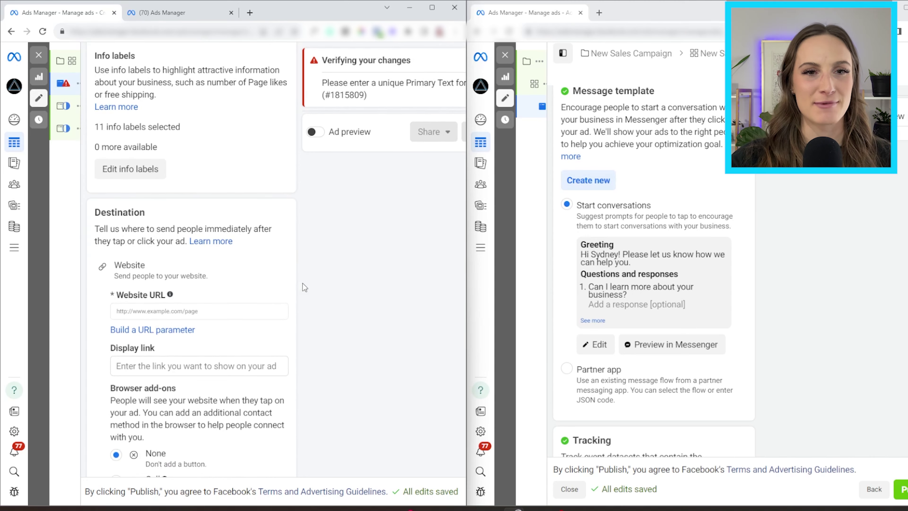
scroll(654, 271, "down", 4)
scroll(247, 304, "down", 1)
scroll(654, 271, "down", 1)
scroll(247, 304, "down", 5)
scroll(654, 271, "down", 4)
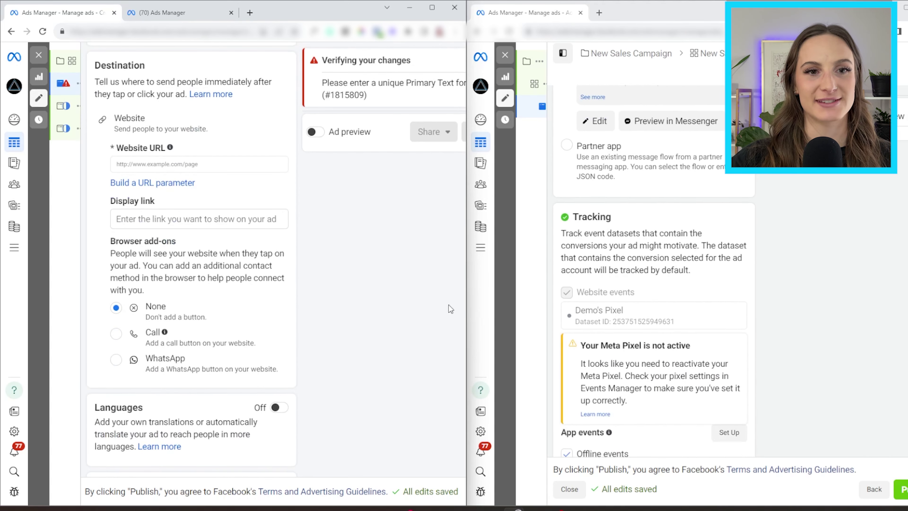
scroll(415, 327, "down", 4)
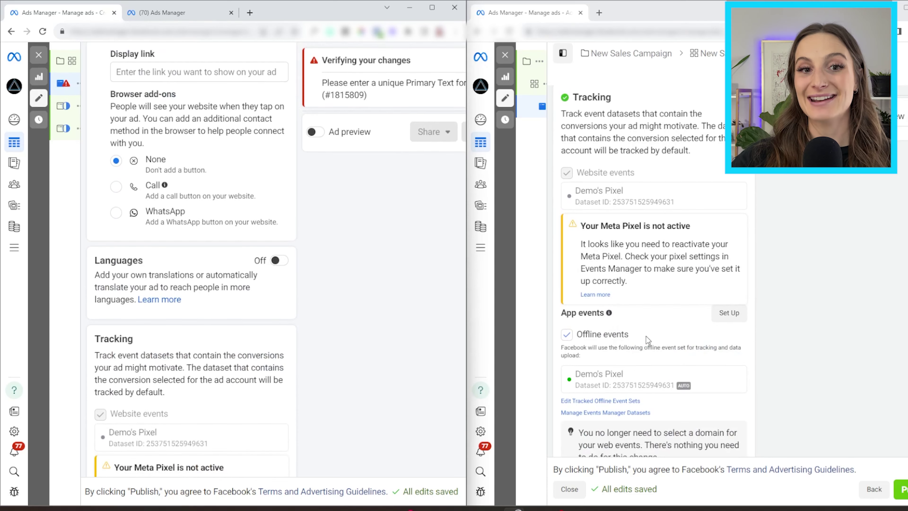
scroll(718, 355, "down", 3)
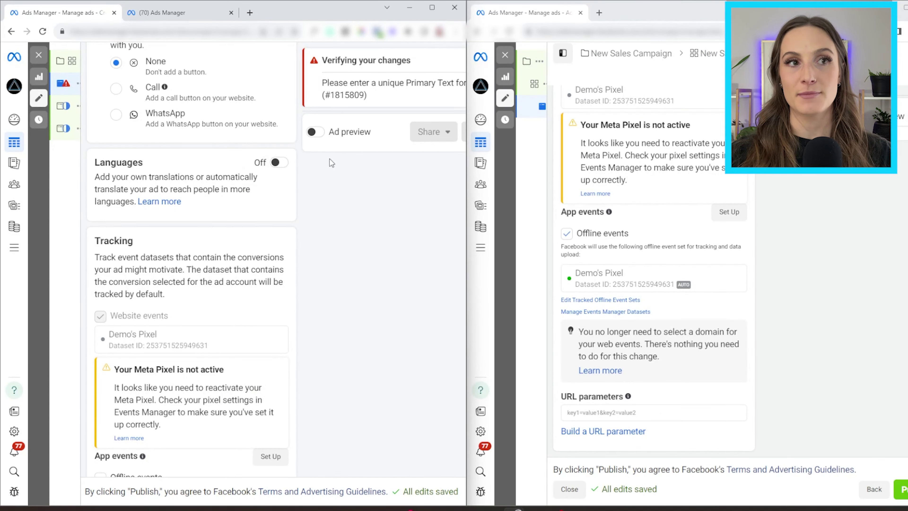
mouse_move(63, 66)
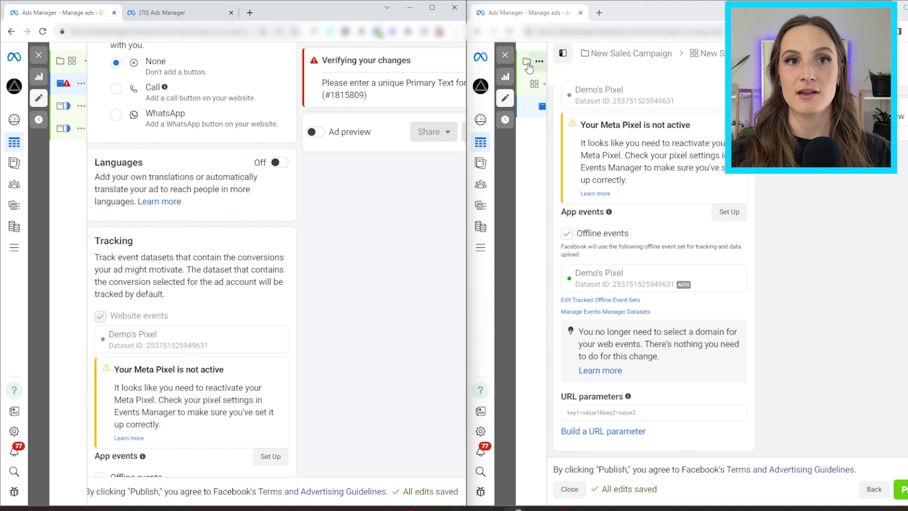
mouse_move(536, 62)
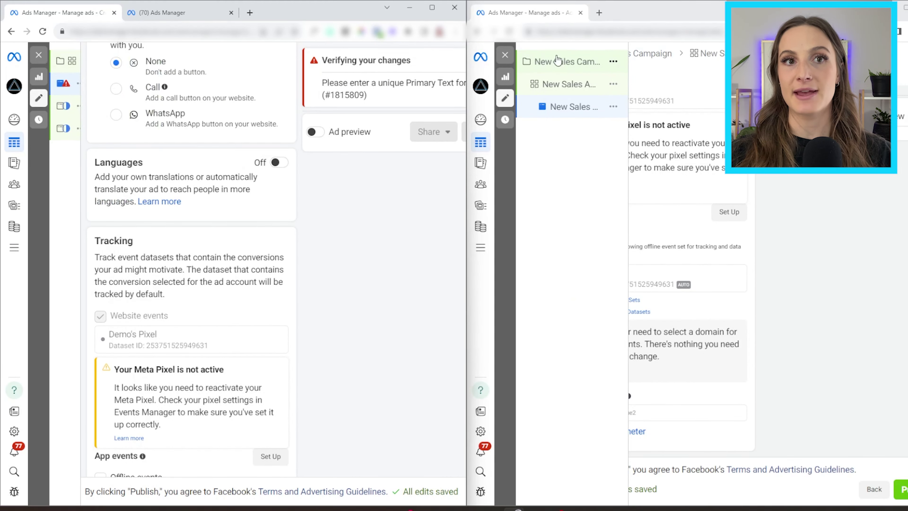